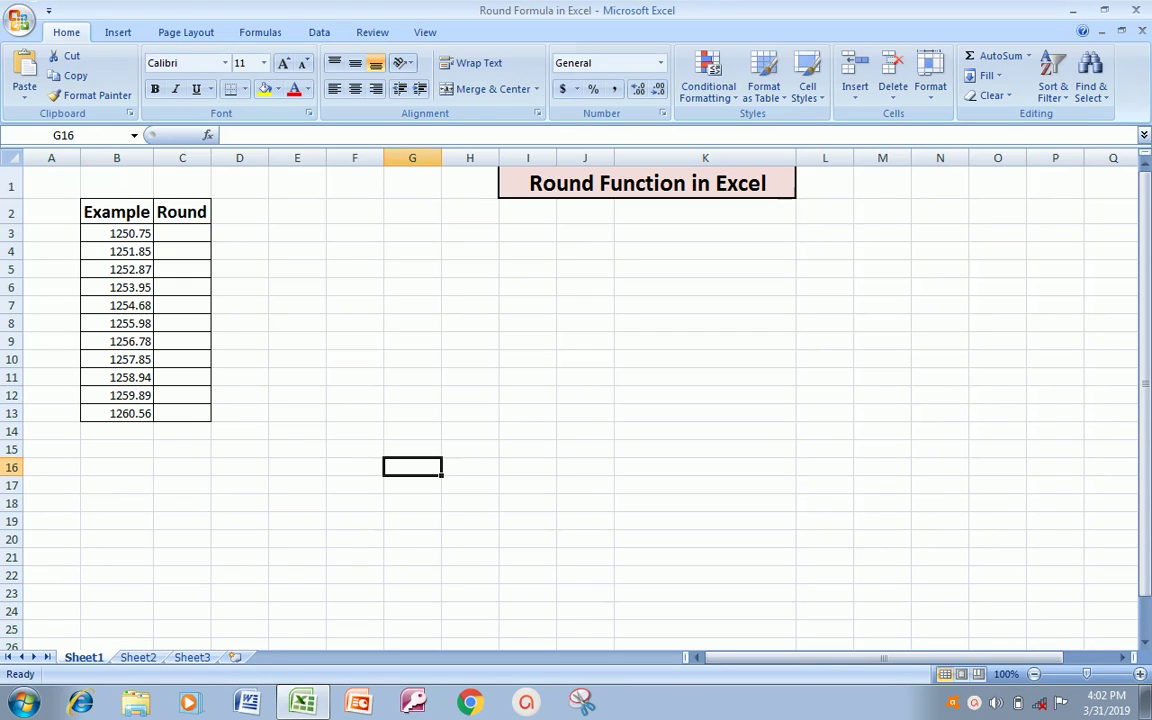
- Point out the Example column and its values 1250.75 and 1251.85, then select the empty Round cell C3
left_click(102, 212)
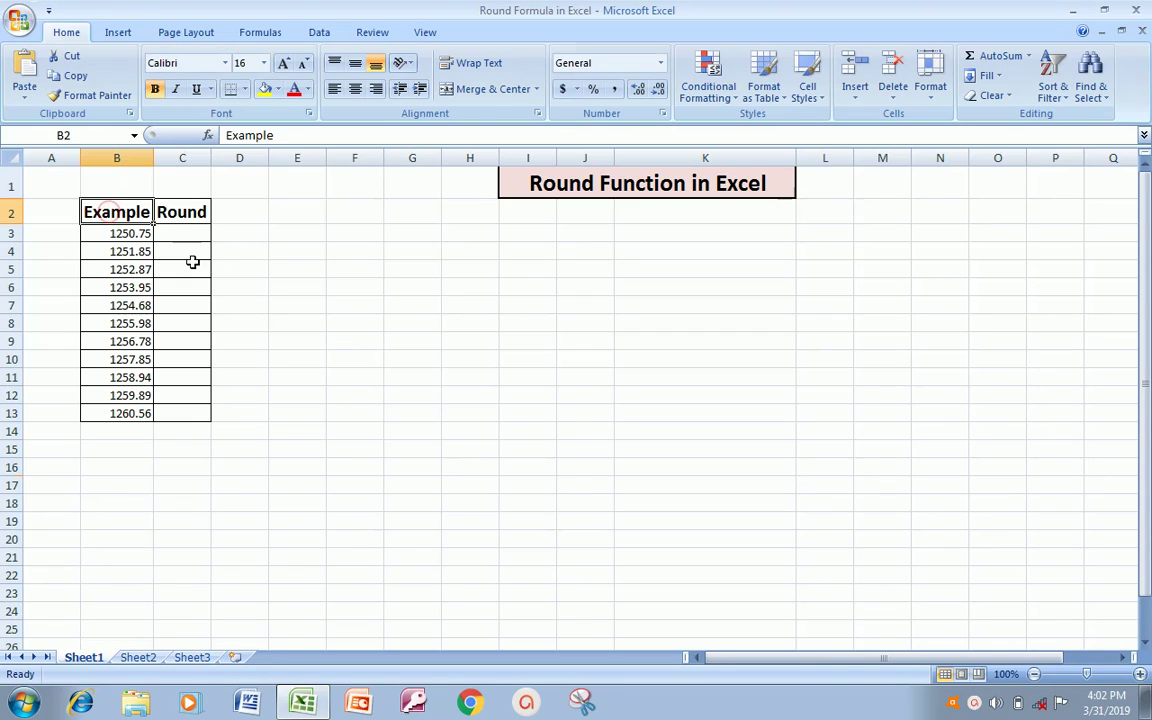
left_click(183, 230)
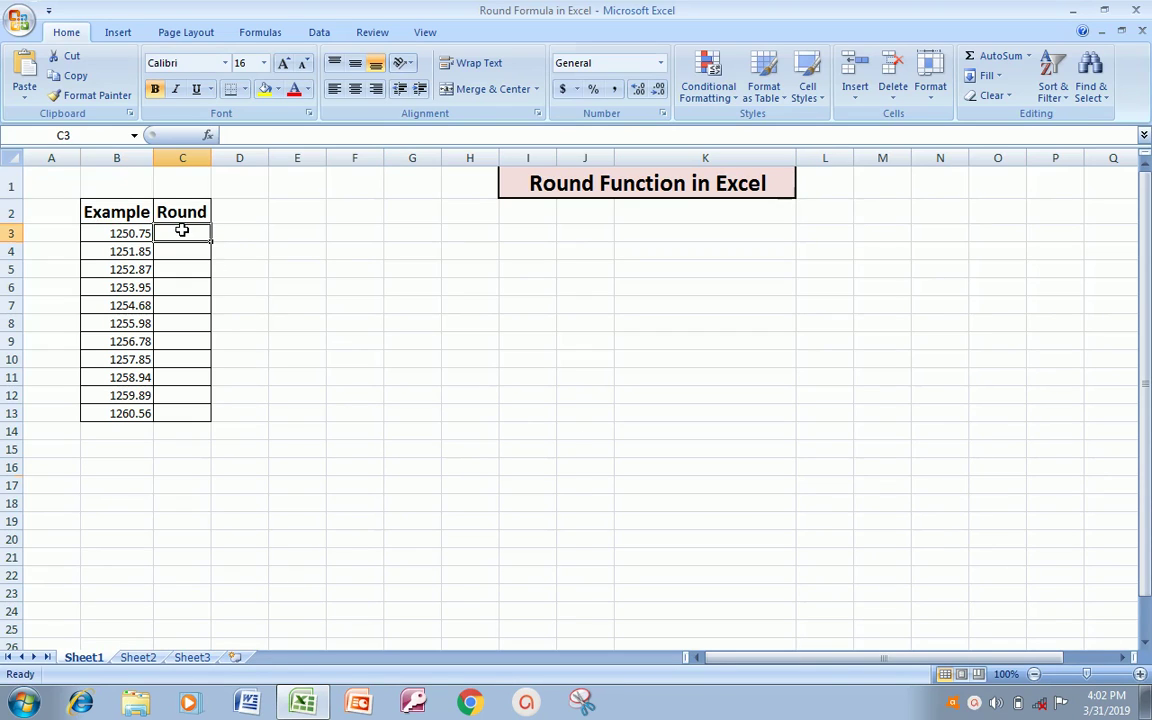
left_click(122, 234)
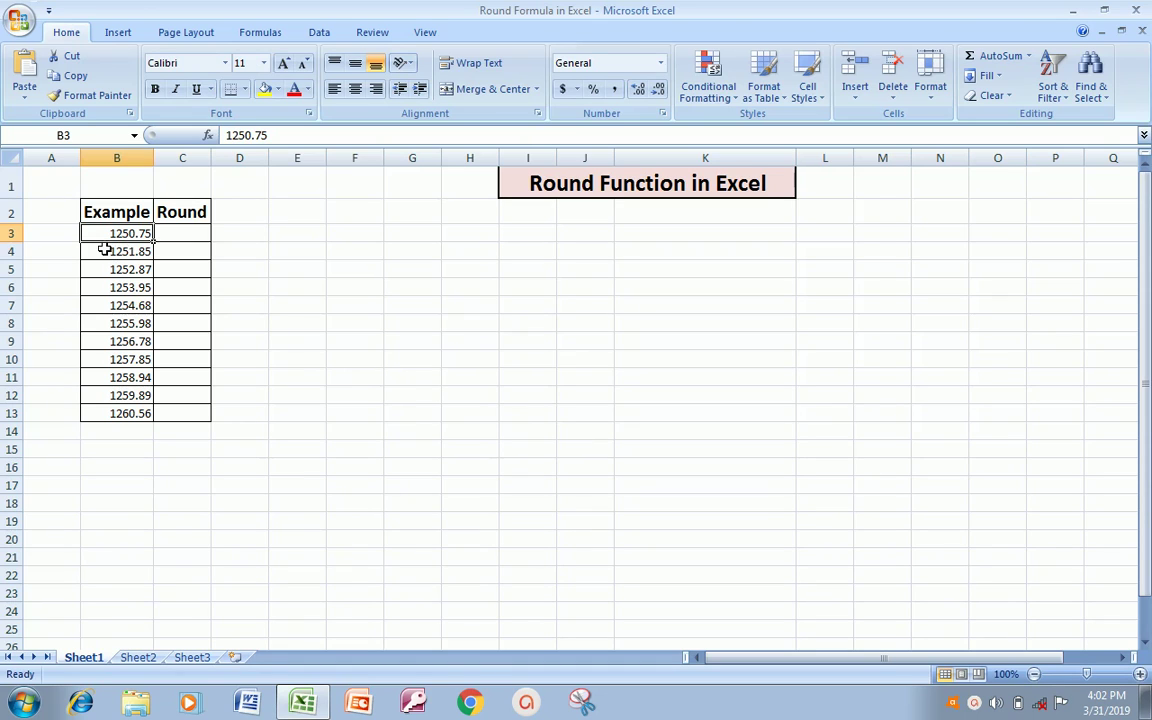
left_click(106, 252)
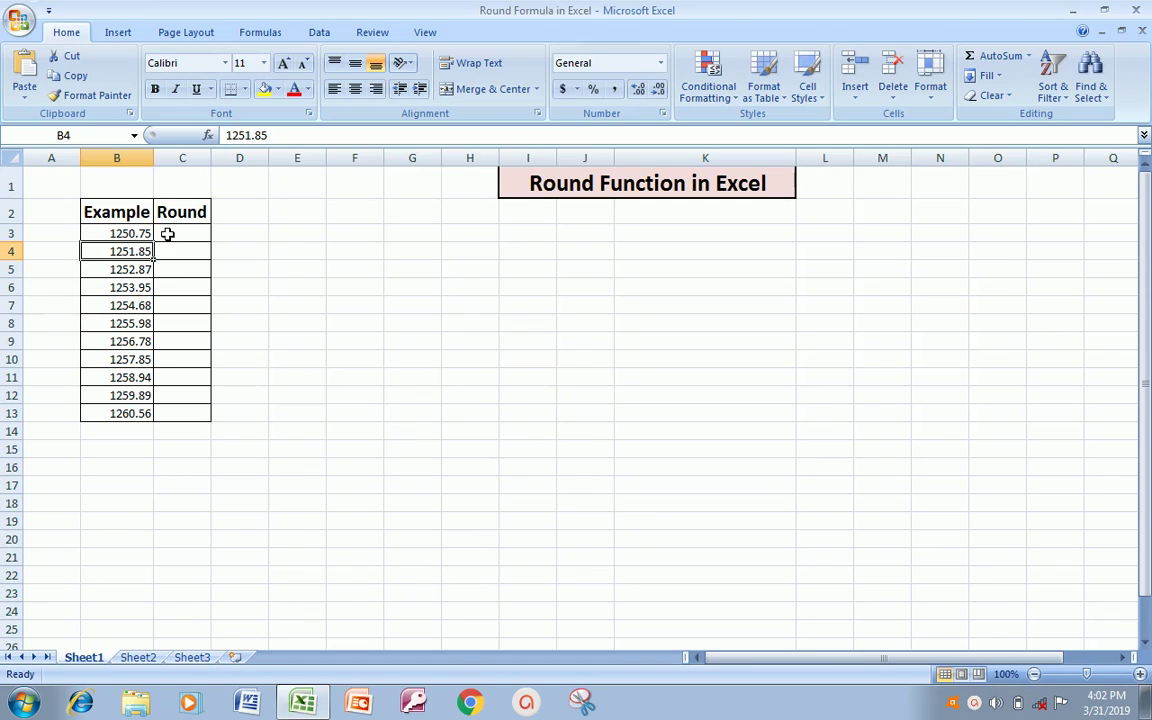
left_click(167, 234)
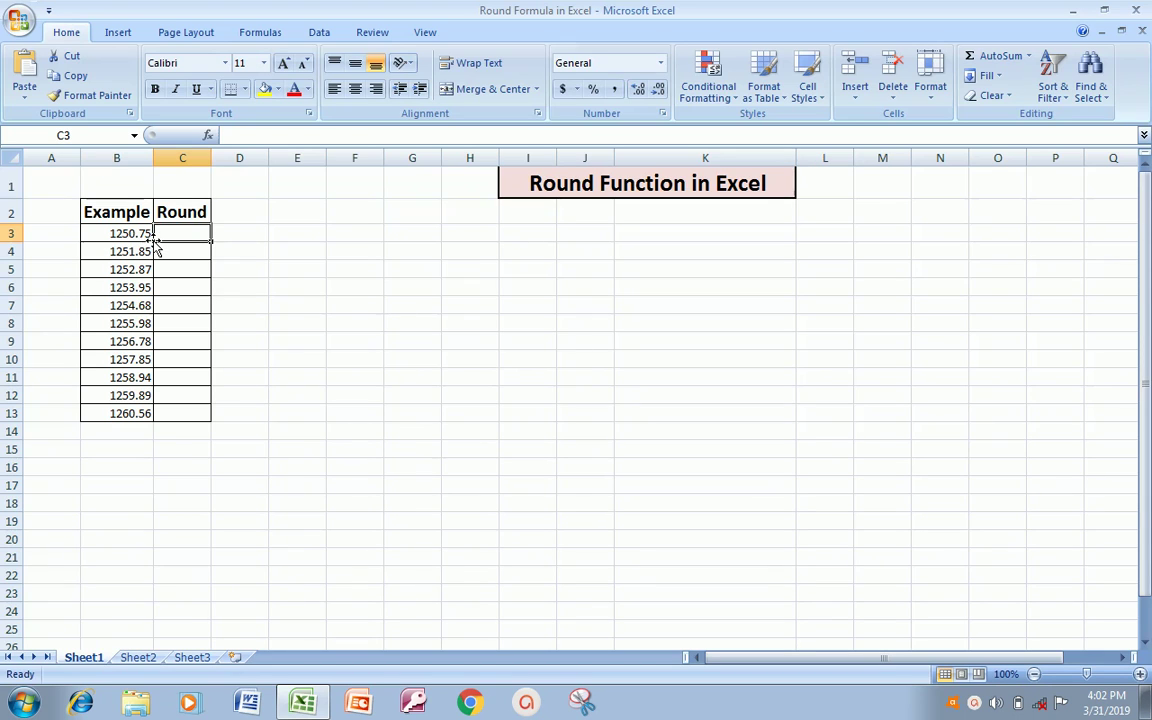
- Enter =ROUND(B3,0) in C3 so 1250.75 rounds to 1251
type("=")
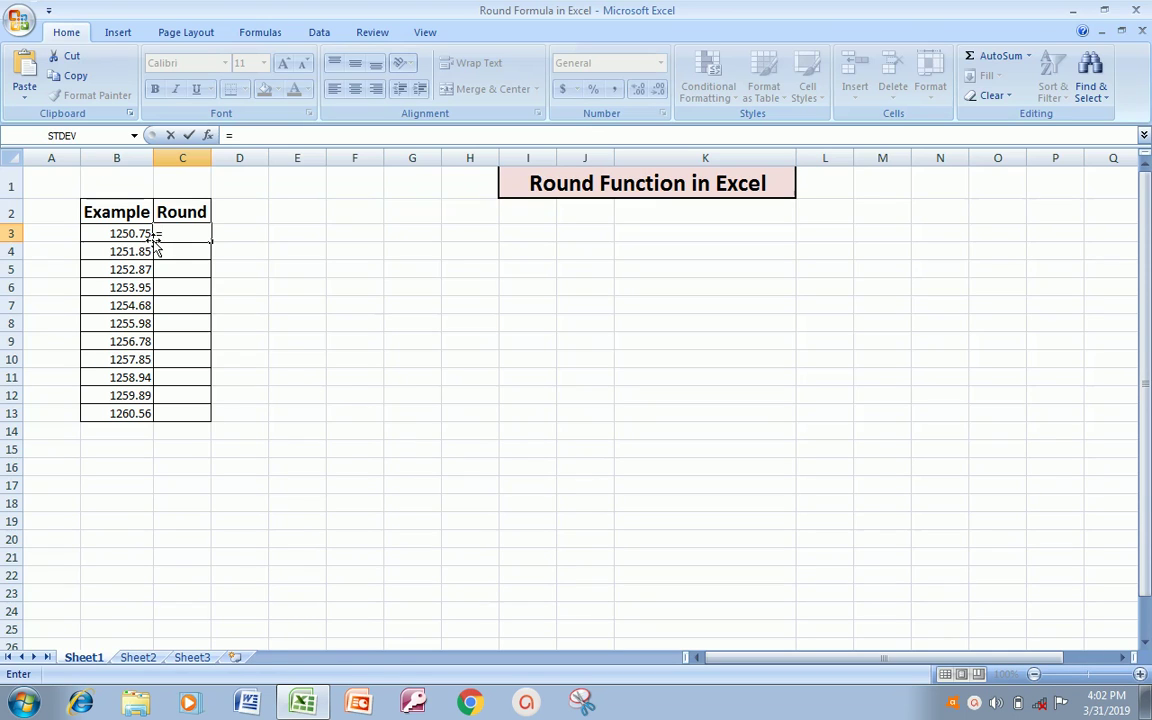
type("roun")
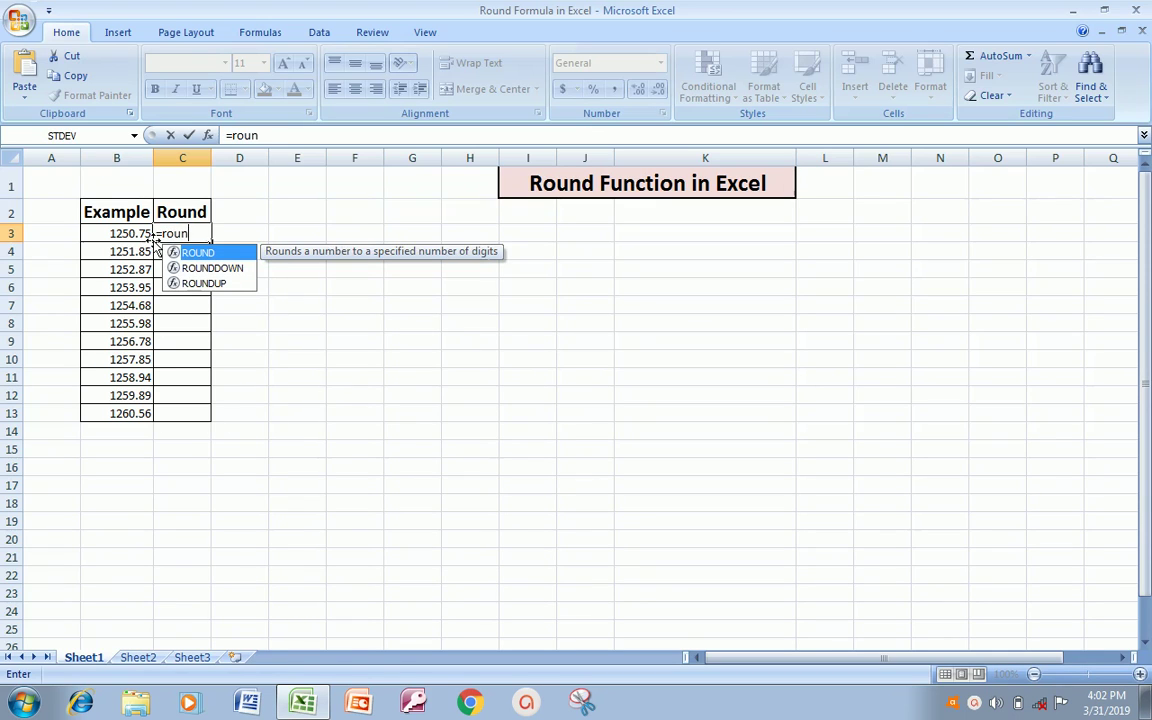
key("Tab")
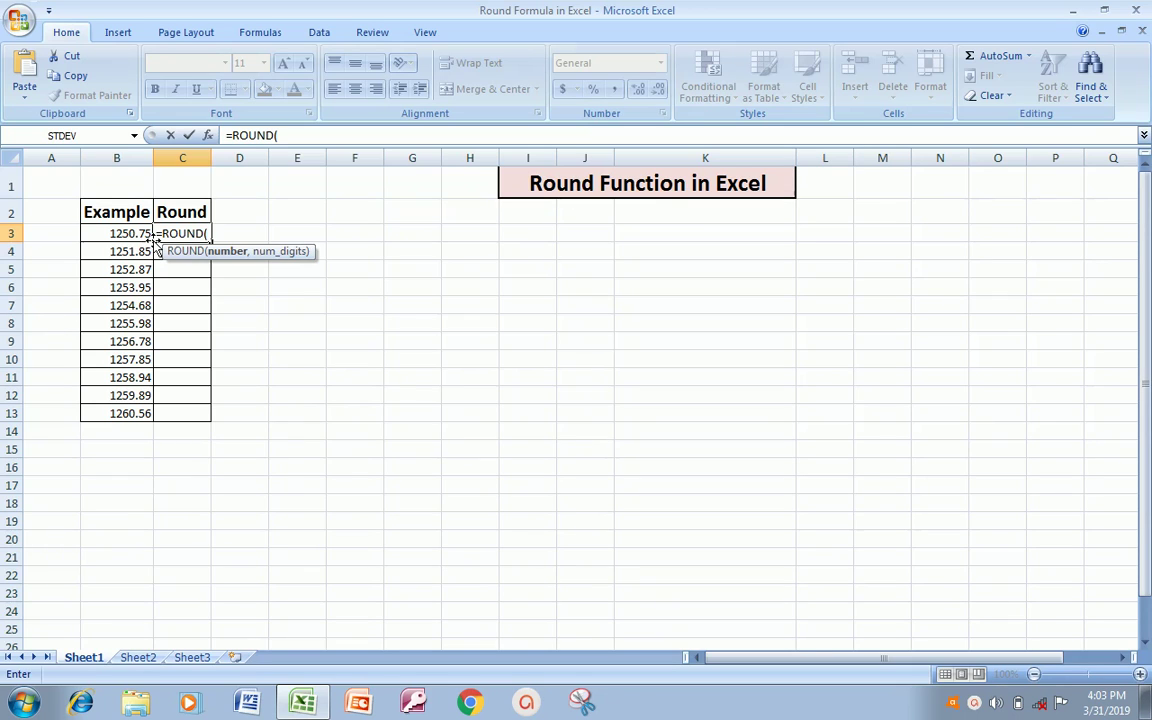
left_click(148, 236)
type(",")
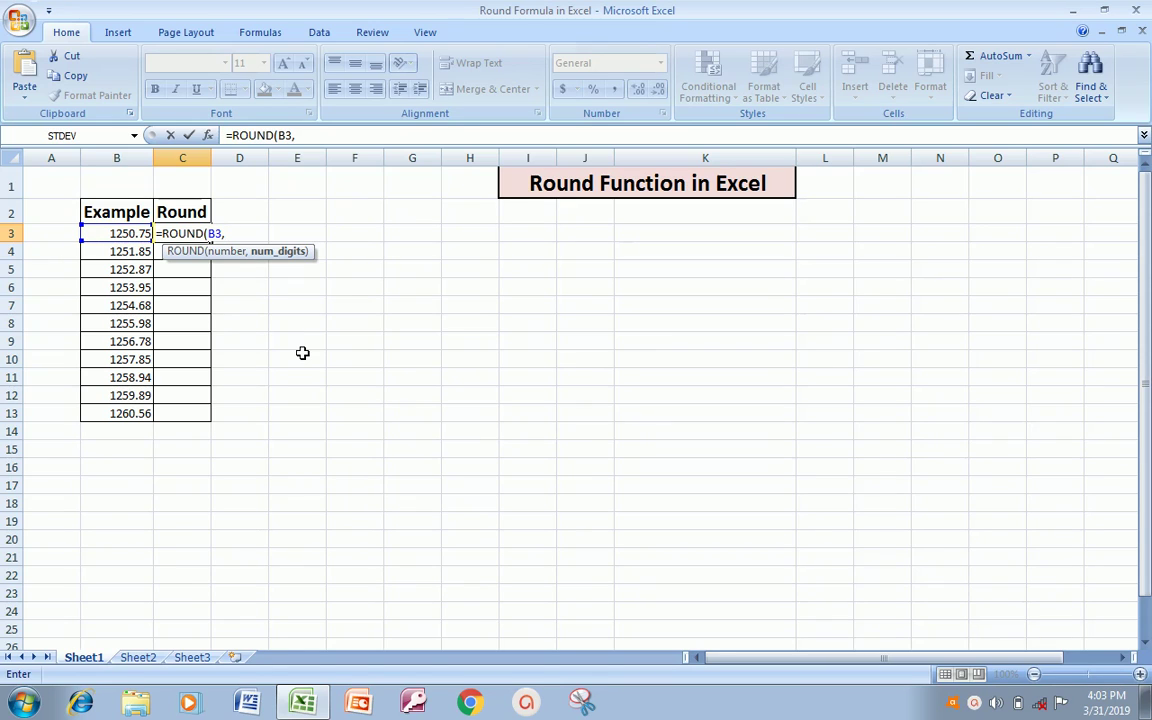
type("0")
type(")")
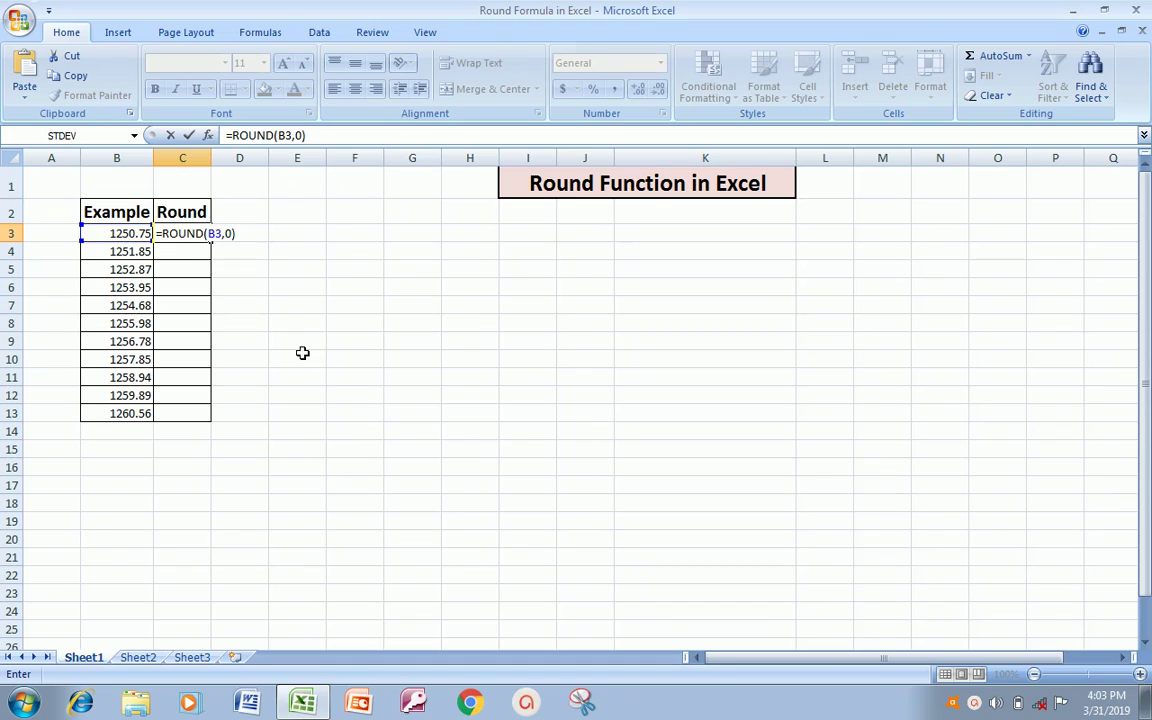
key("Return")
key("Up")
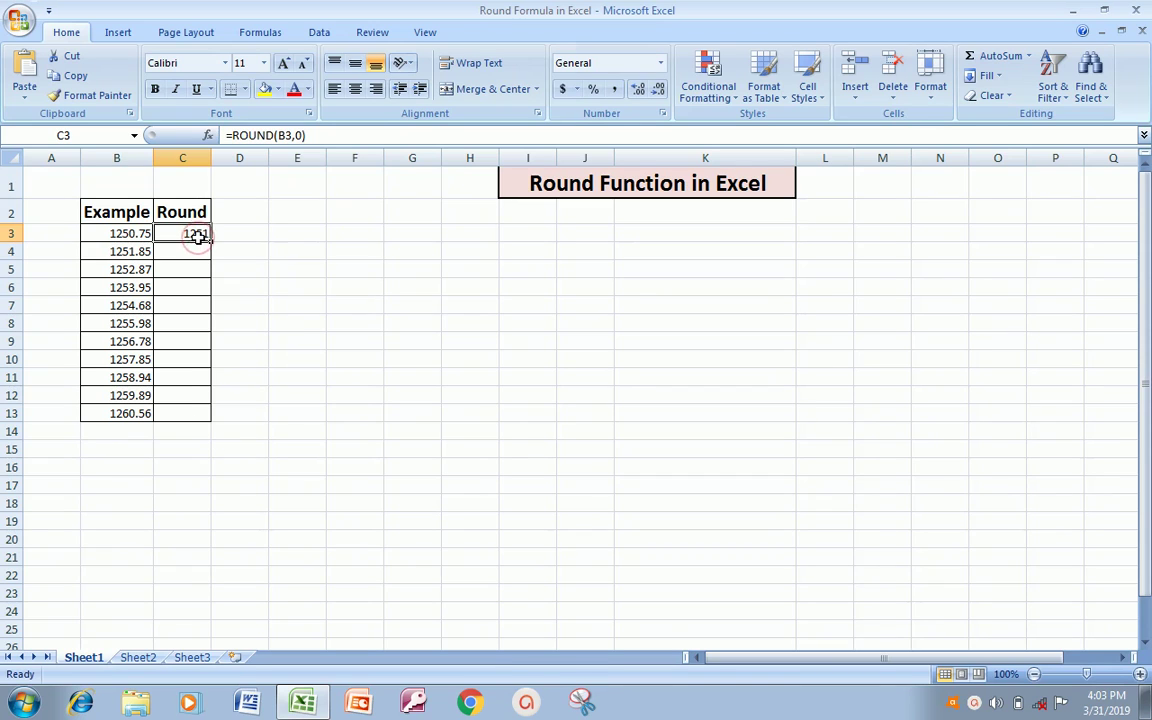
- Copy C3's =ROUND(B3,0) formula into C3:C13, giving 1252 through 1261 below it
key("ctrl+c")
key("Left")
key("ctrl+Down")
key("Right")
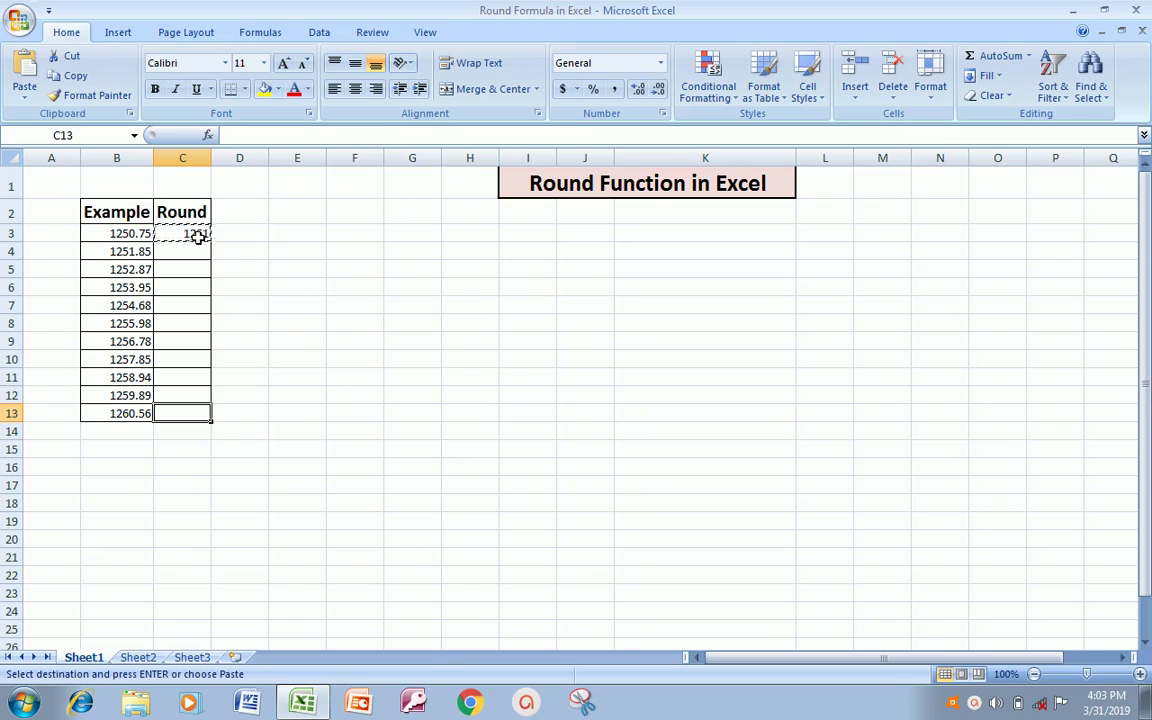
key("ctrl+shift+Up")
key("ctrl+v")
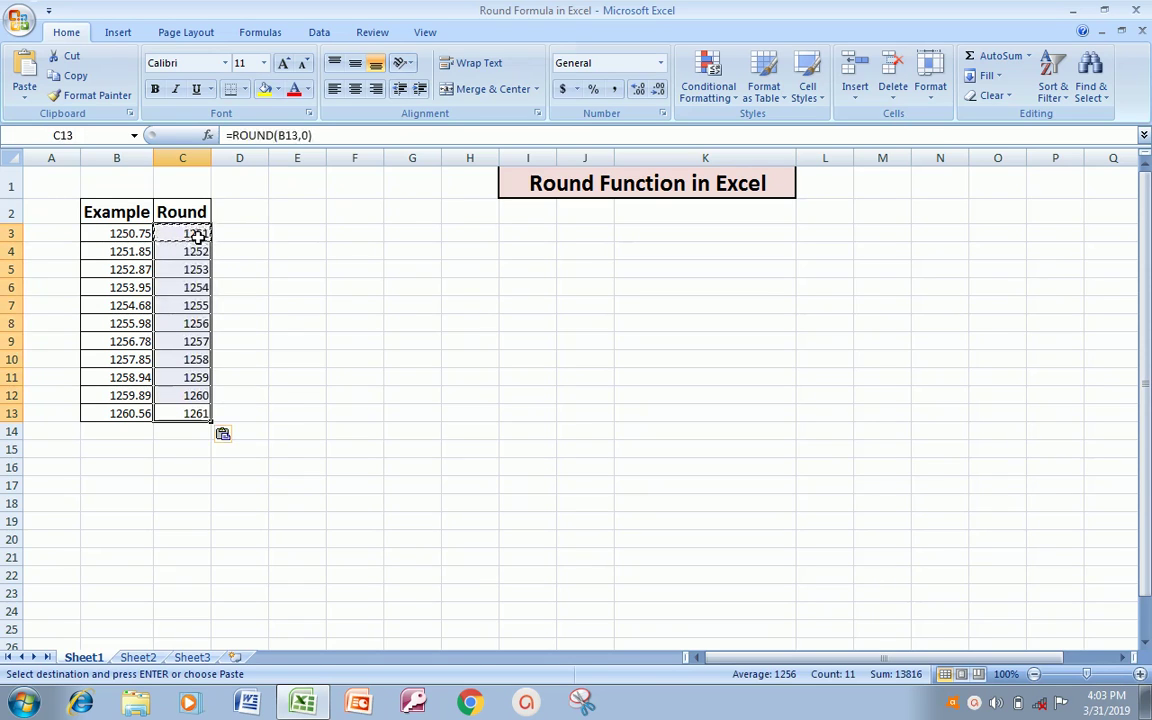
key("Escape")
key("ctrl+shift+Down")
key("Up")
key("Up")
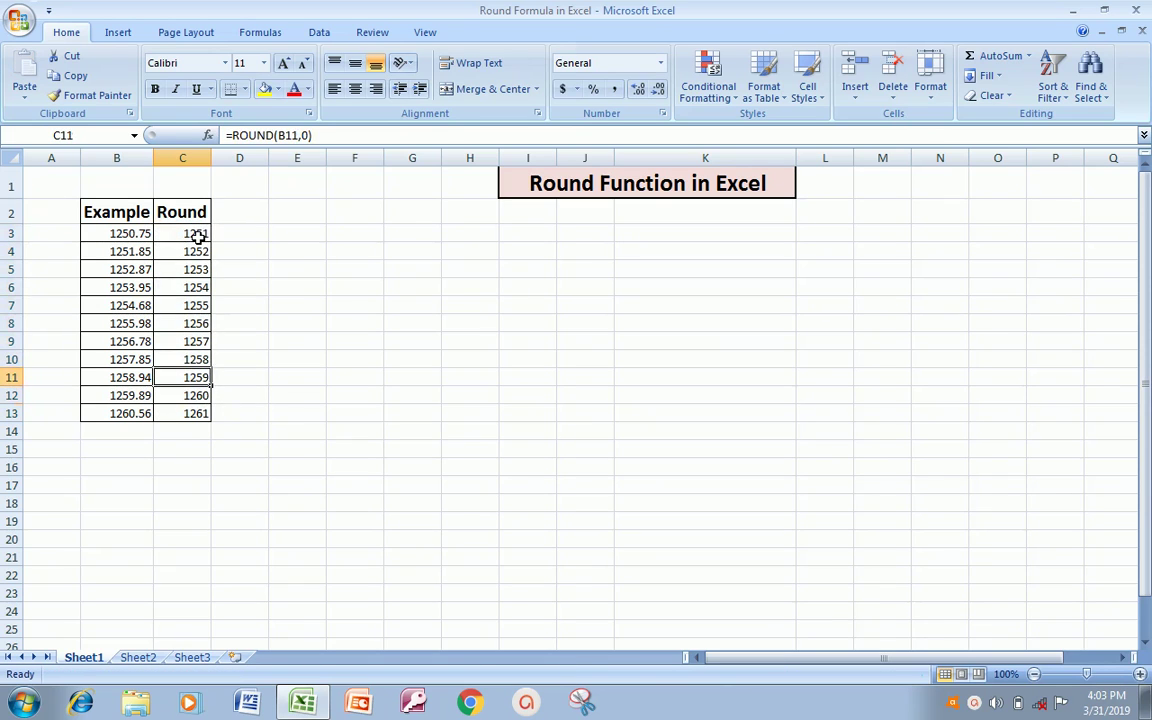
key("Up")
key("Up")
key("Up")
key("Up")
key("Up")
key("Up")
key("Up")
key("Left")
key("Down")
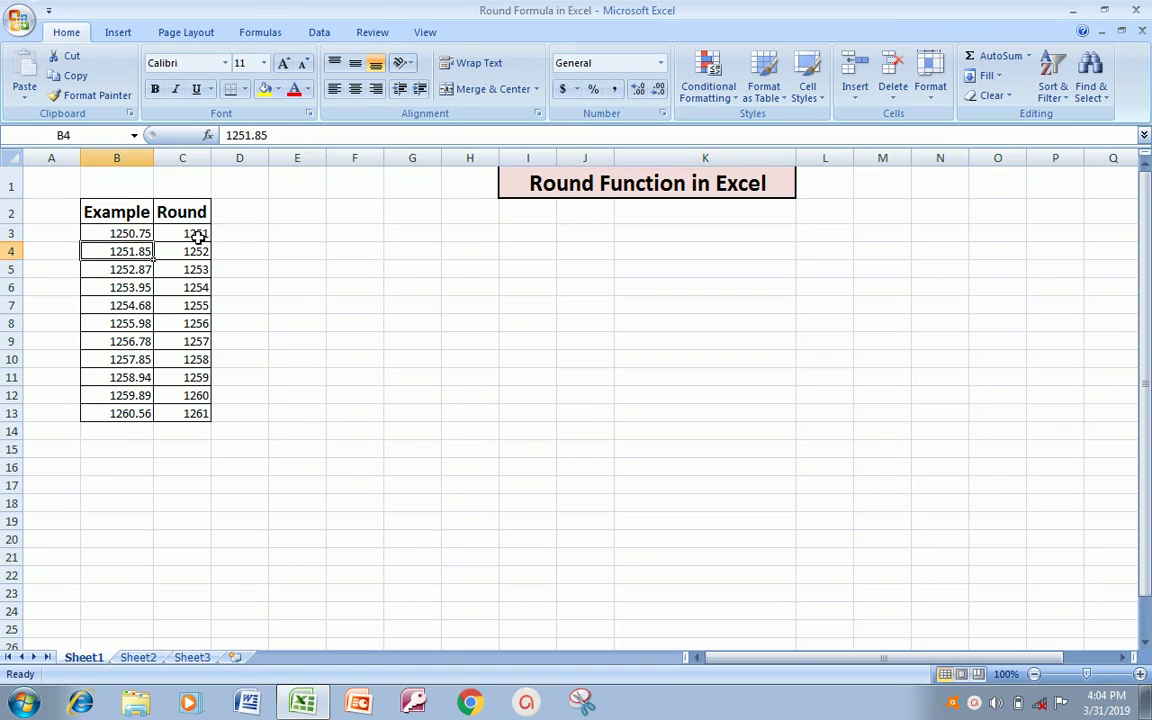
key("Right")
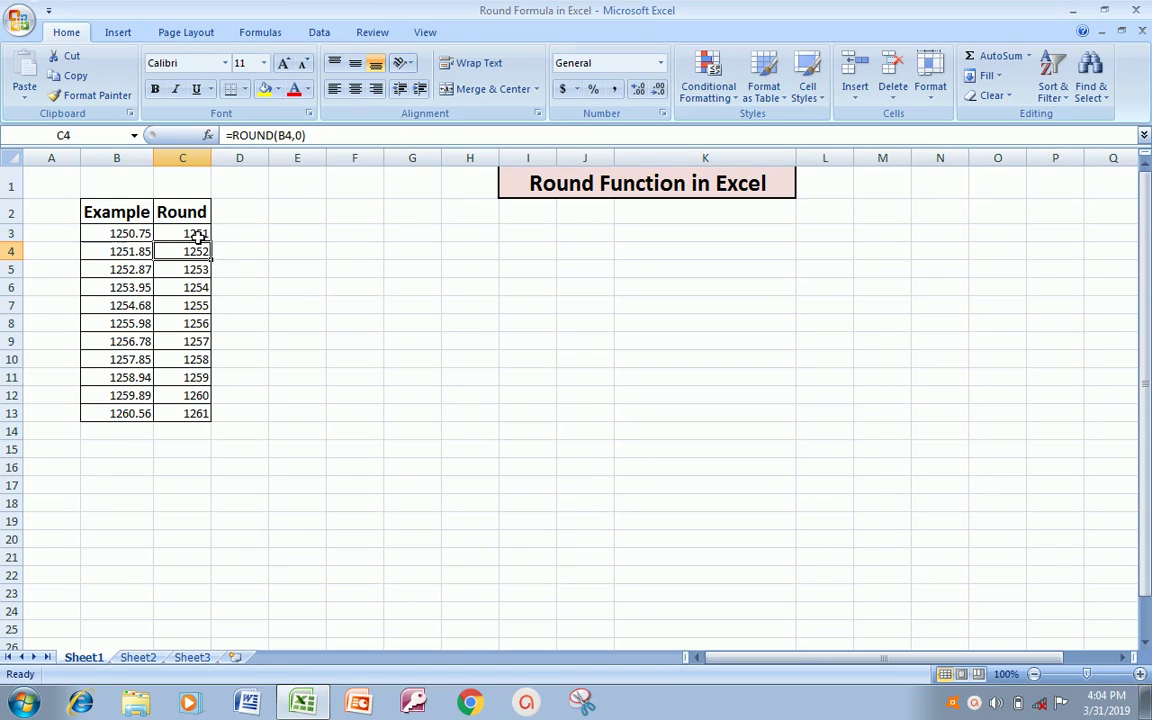
key("Down")
key("Up")
key("Left")
key("Down")
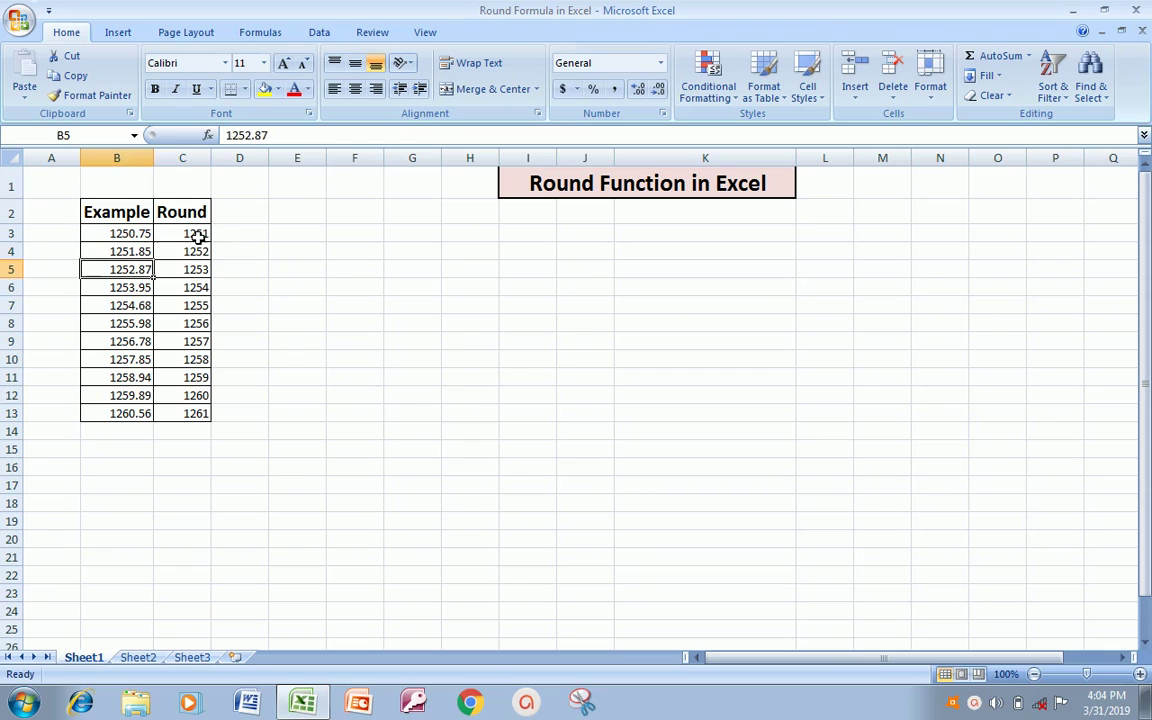
key("Up")
key("Down")
key("Up")
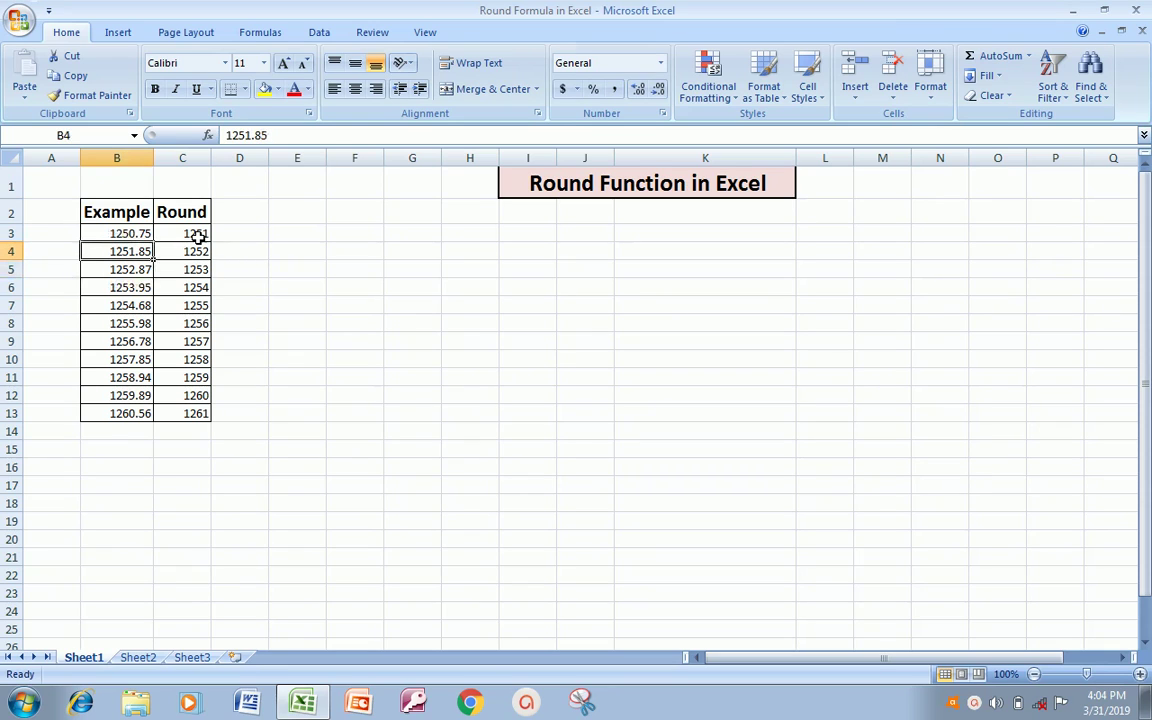
key("Right")
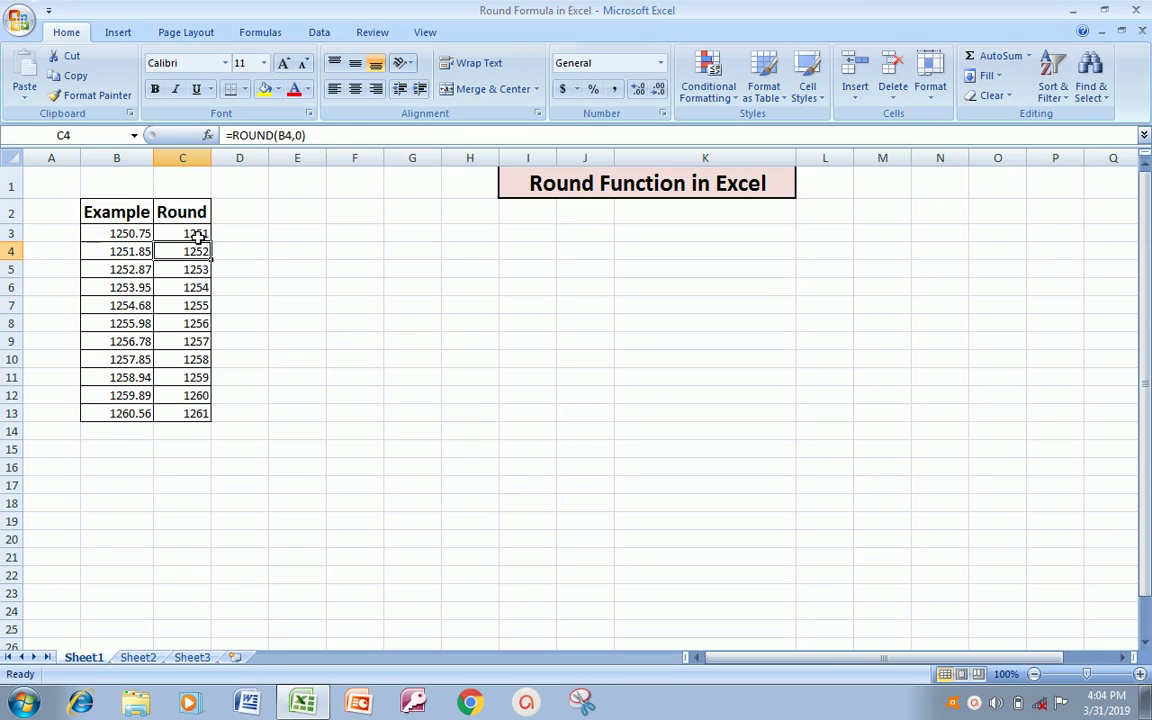
key("Down")
key("Left")
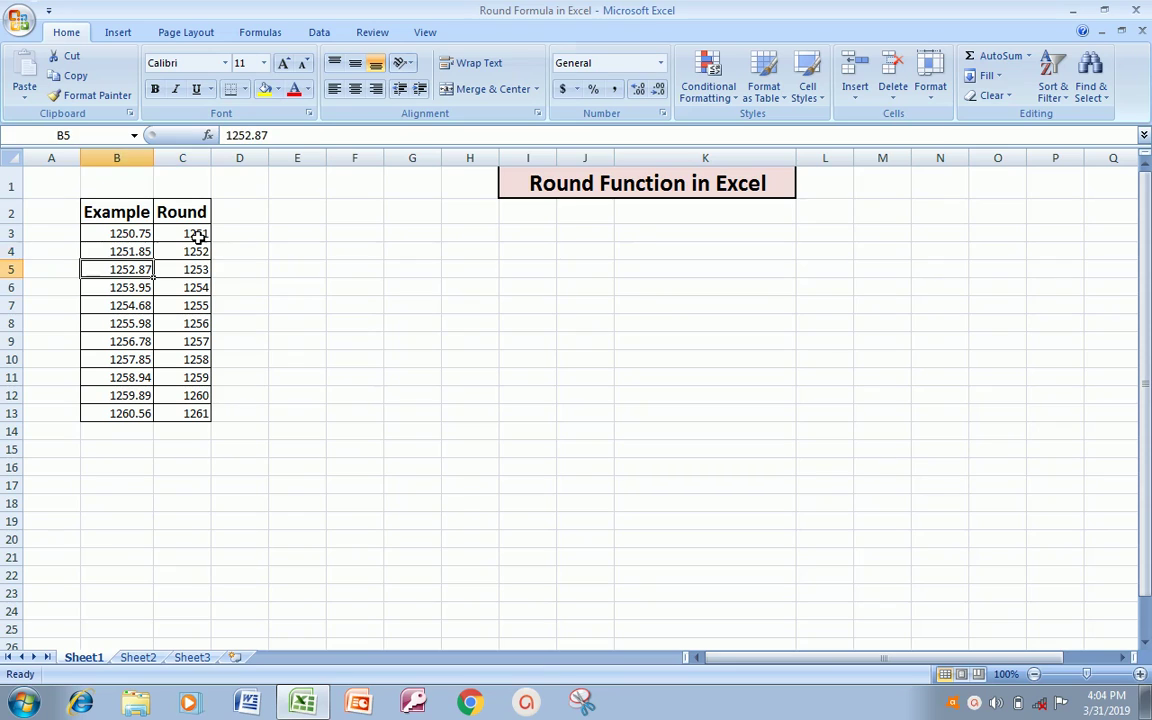
key("Up")
key("Up")
key("Right")
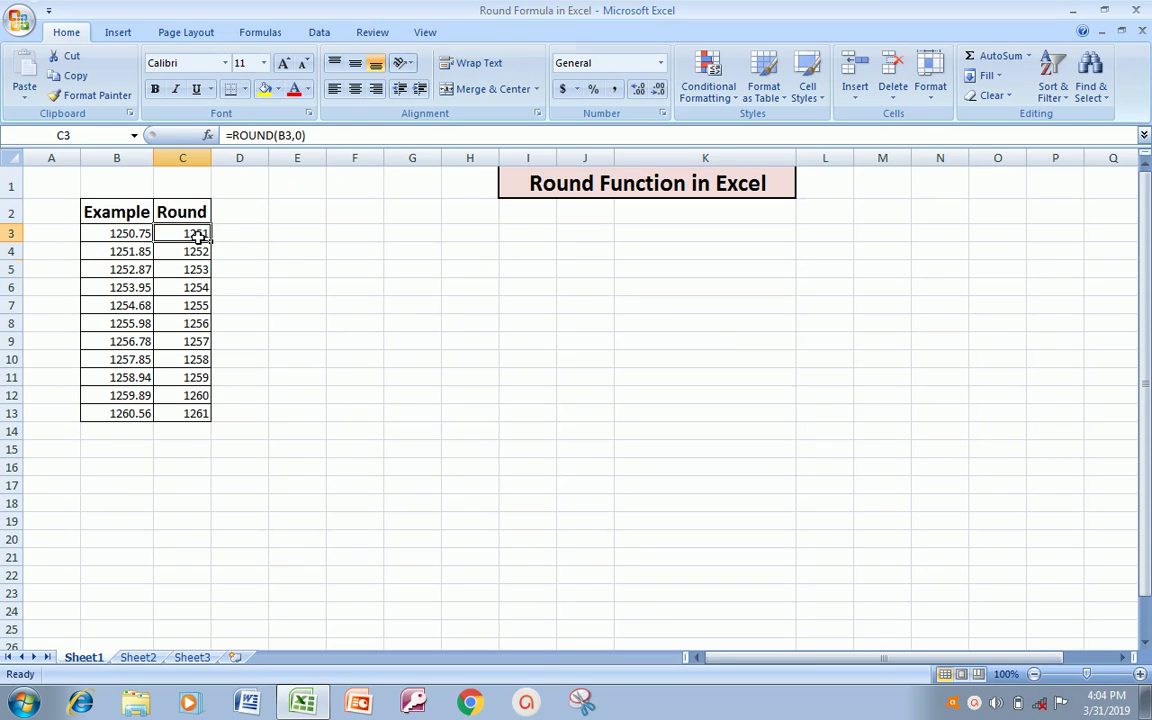
key("Left")
key("Down")
key("Down")
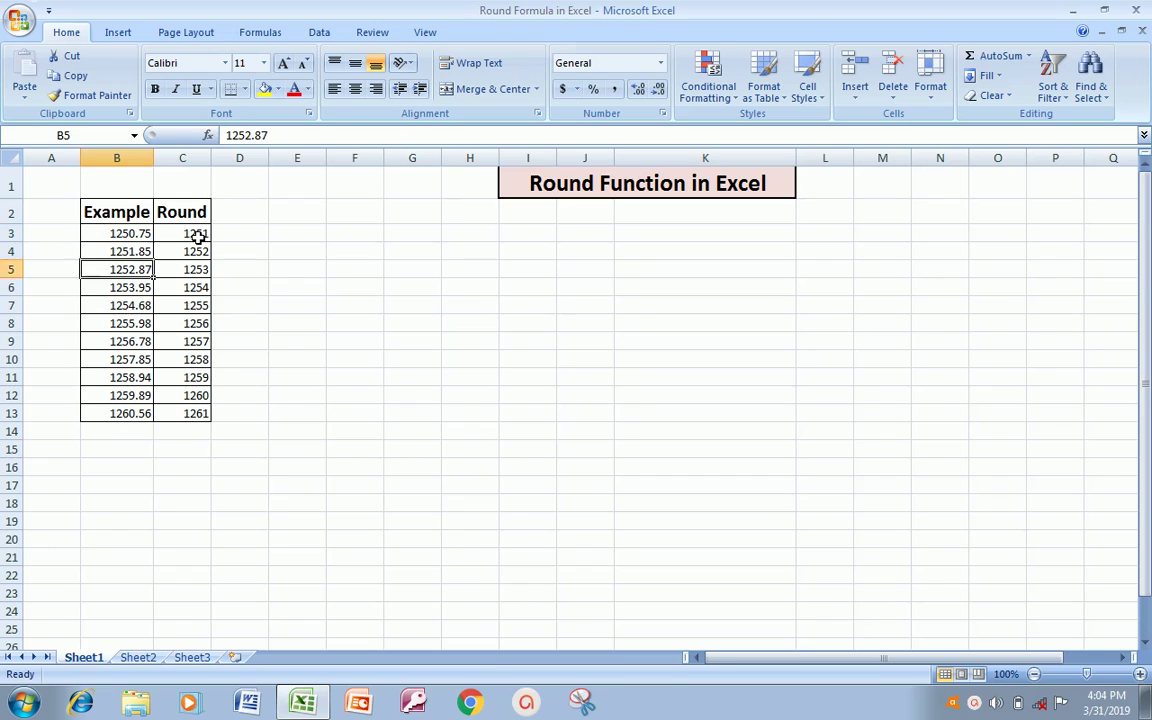
key("Down")
key("Down")
key("Down")
key("Down")
key("Down")
key("Up")
key("Up")
key("Up")
key("Up")
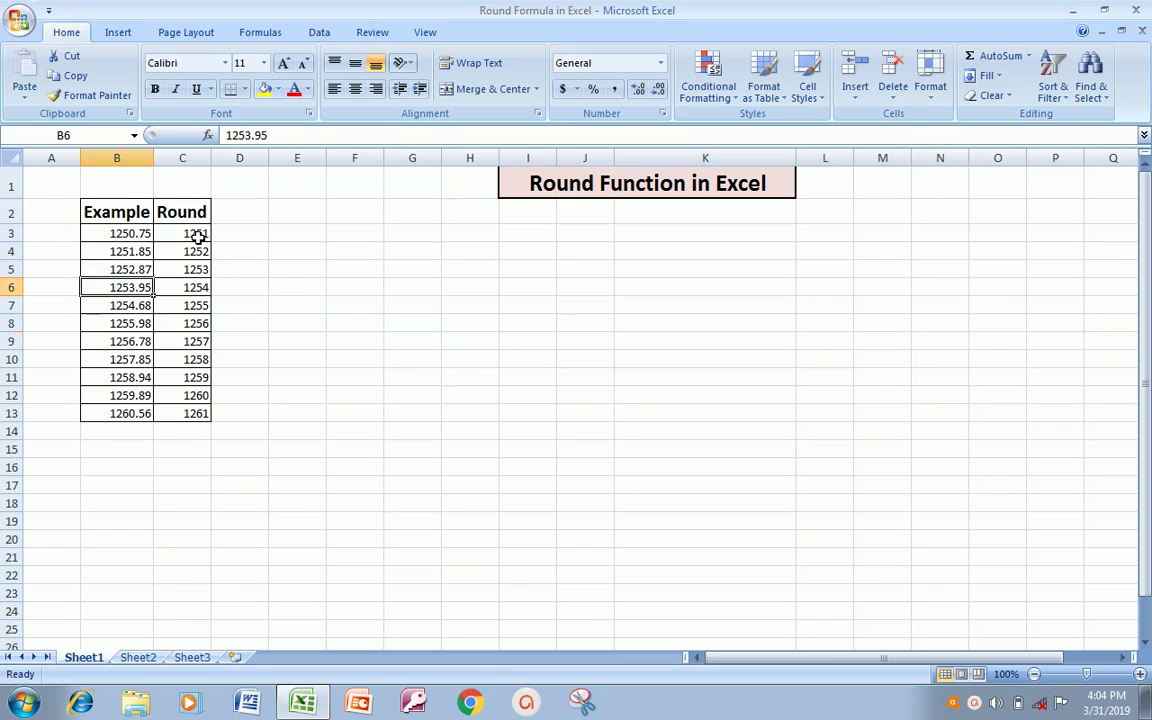
key("Up")
key("Up")
key("Up")
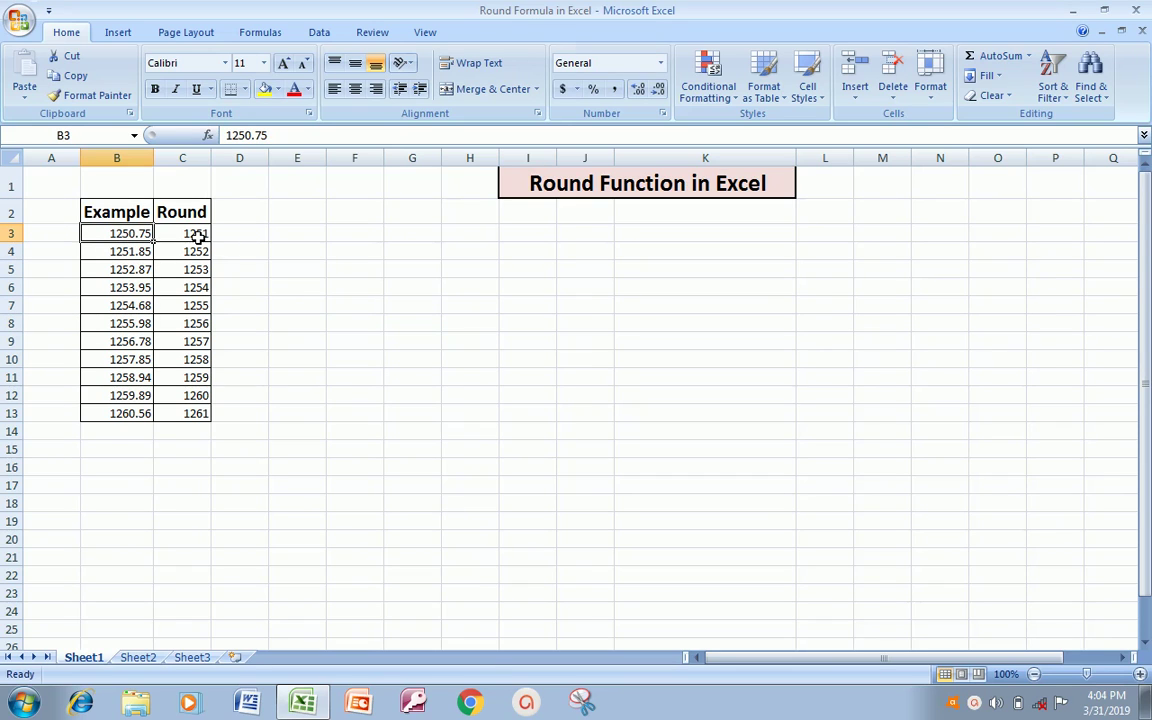
key("Right")
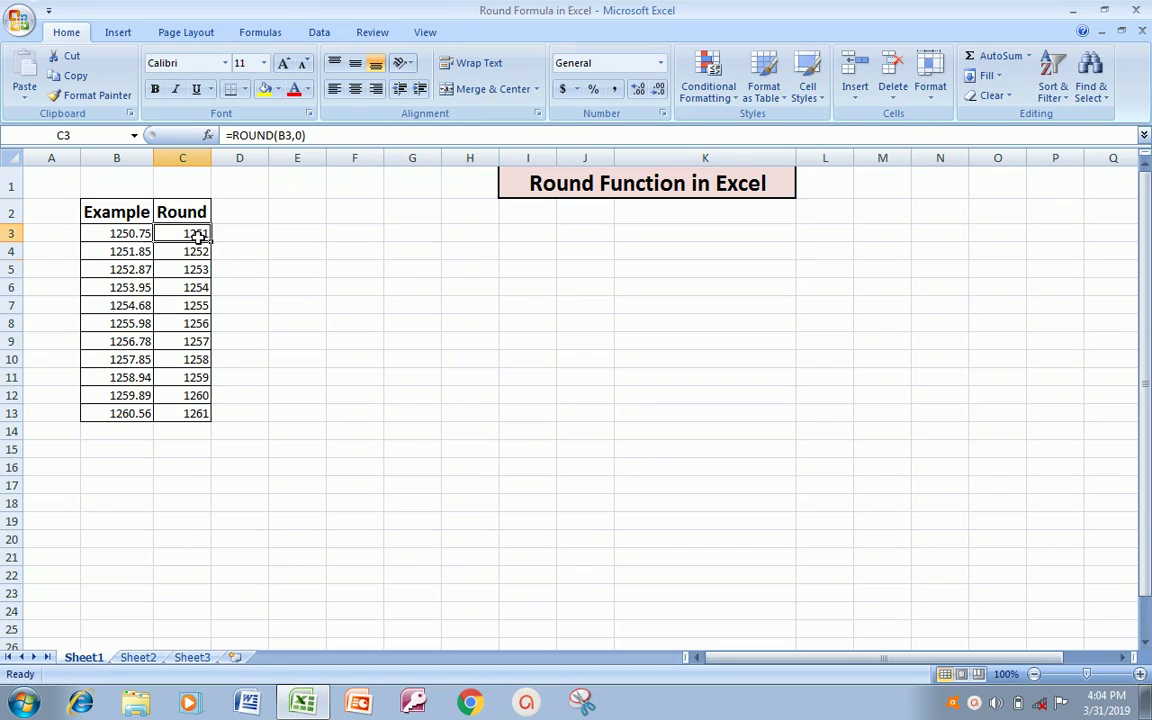
- Change C3's formula to =ROUND(B3,1) so it rounds 1250.75 to one decimal
key("Down")
key("Up")
double_click(197, 234)
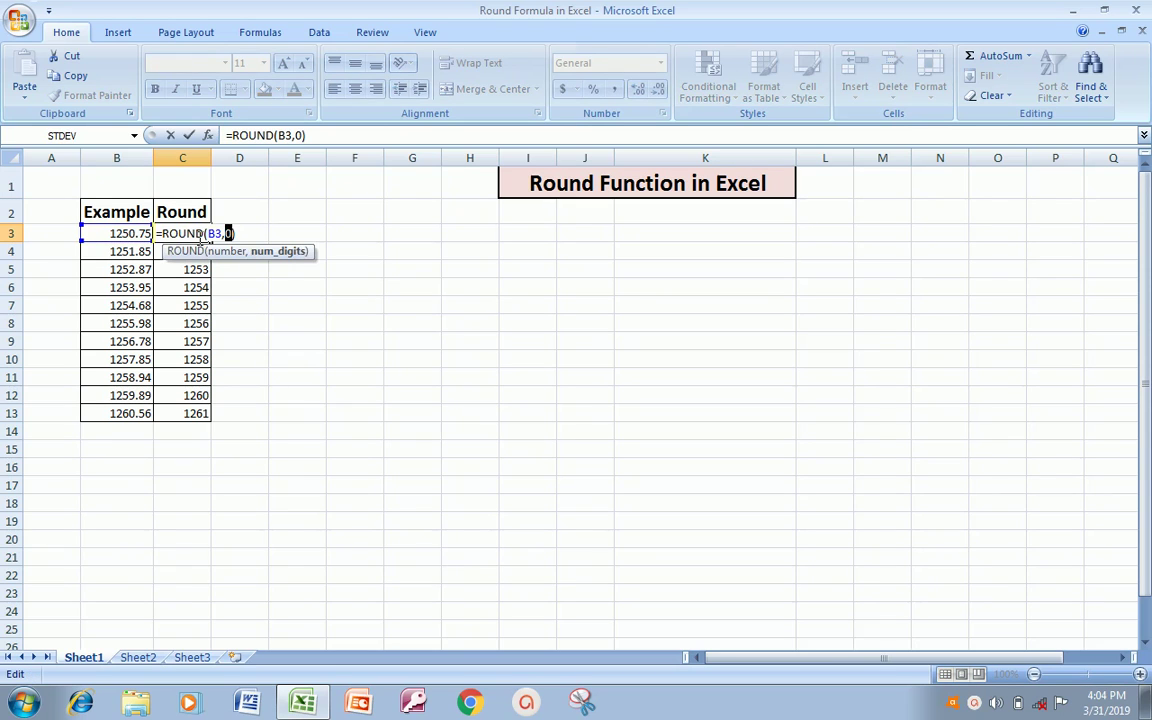
type("1")
key("Return")
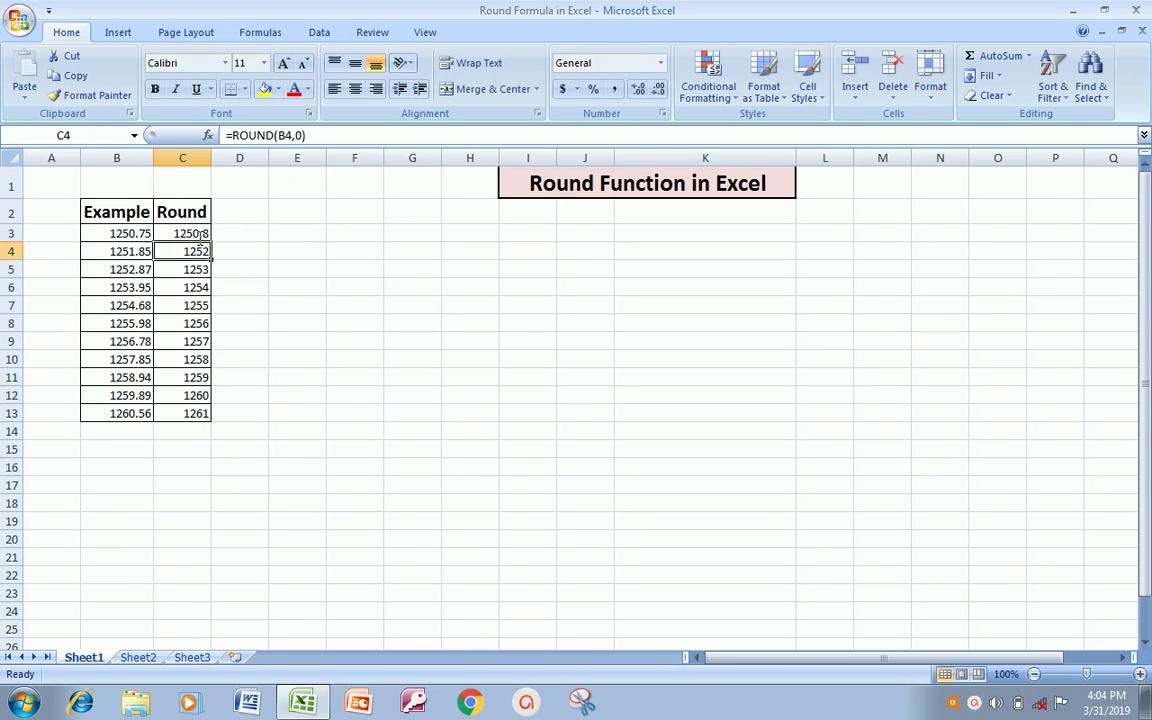
key("Up")
key("Left")
key("Right")
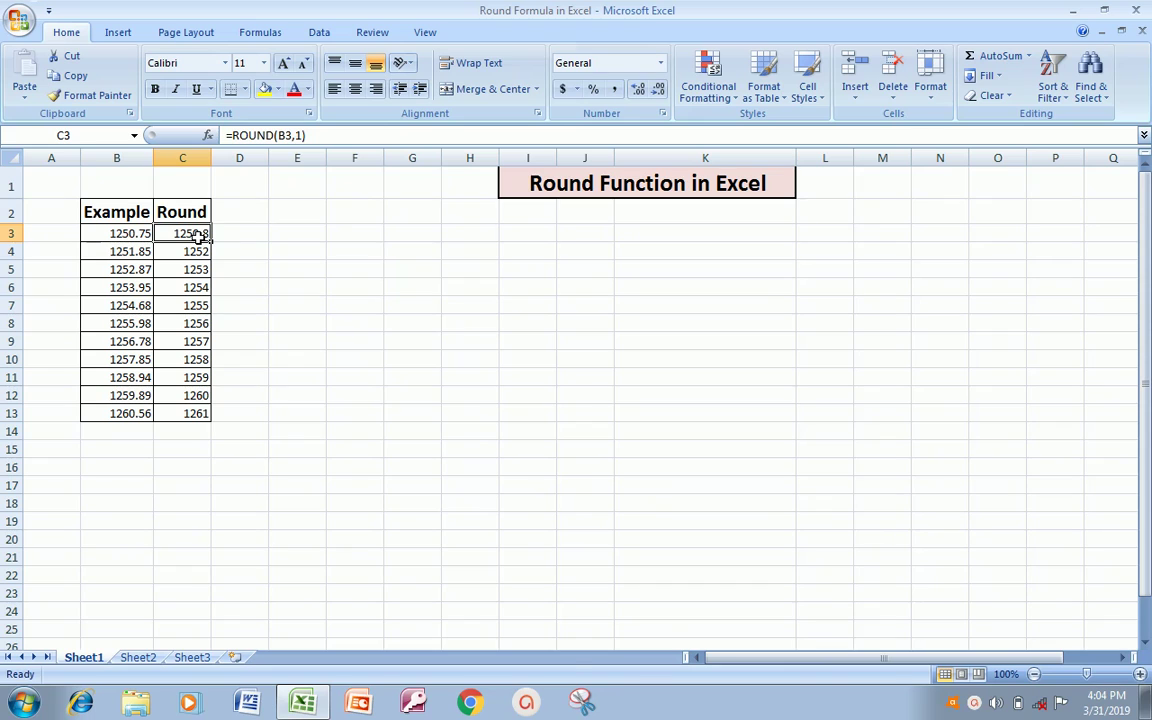
- Copy the one-decimal formula down through C13, giving results up to 1260.6
key("ctrl+c")
key("shift+Down")
key("shift+Down")
key("shift+Down")
key("shift+Down")
key("shift+Down")
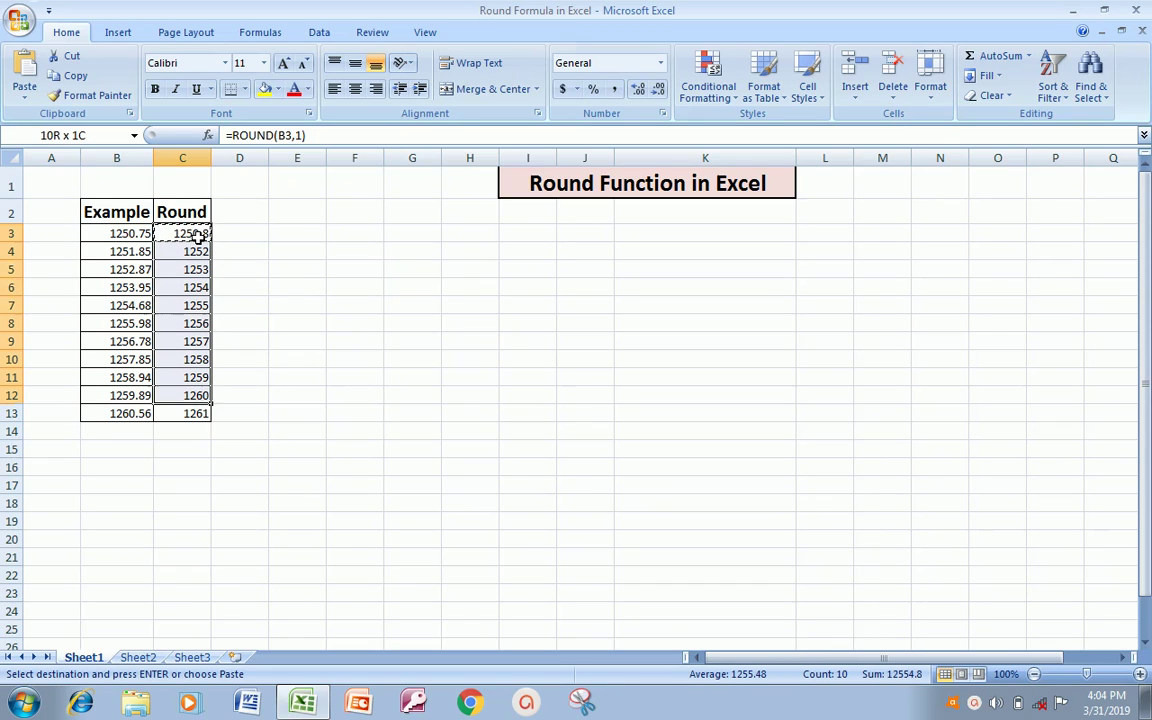
key("shift+Down")
key("ctrl+v")
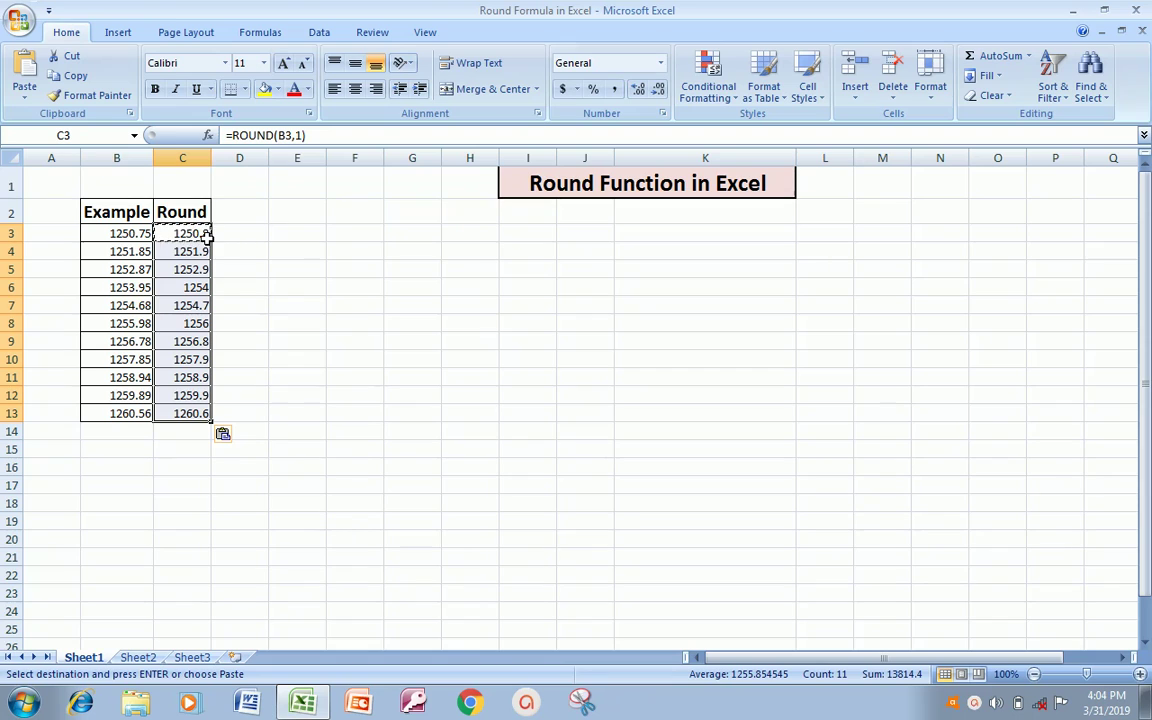
left_click(205, 252)
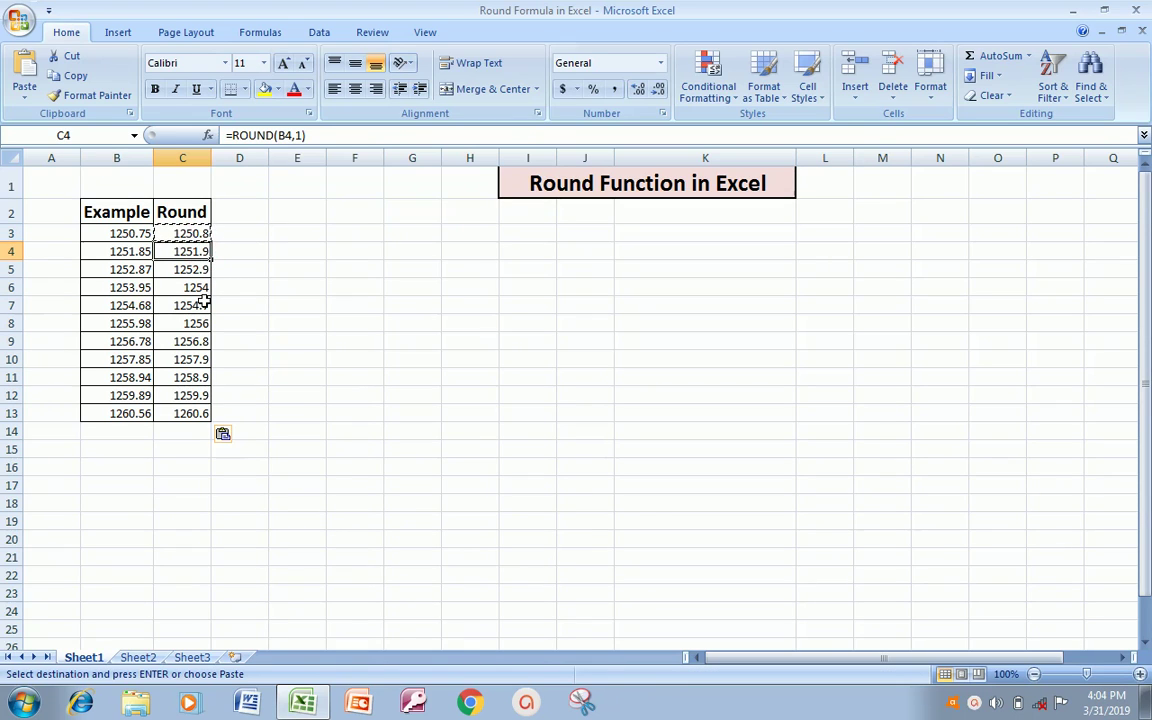
- Change C3's formula to =ROUND(B3,2) so it keeps two decimals, matching 1250.75
key("Up")
key("Up")
key("Down")
key("F2")
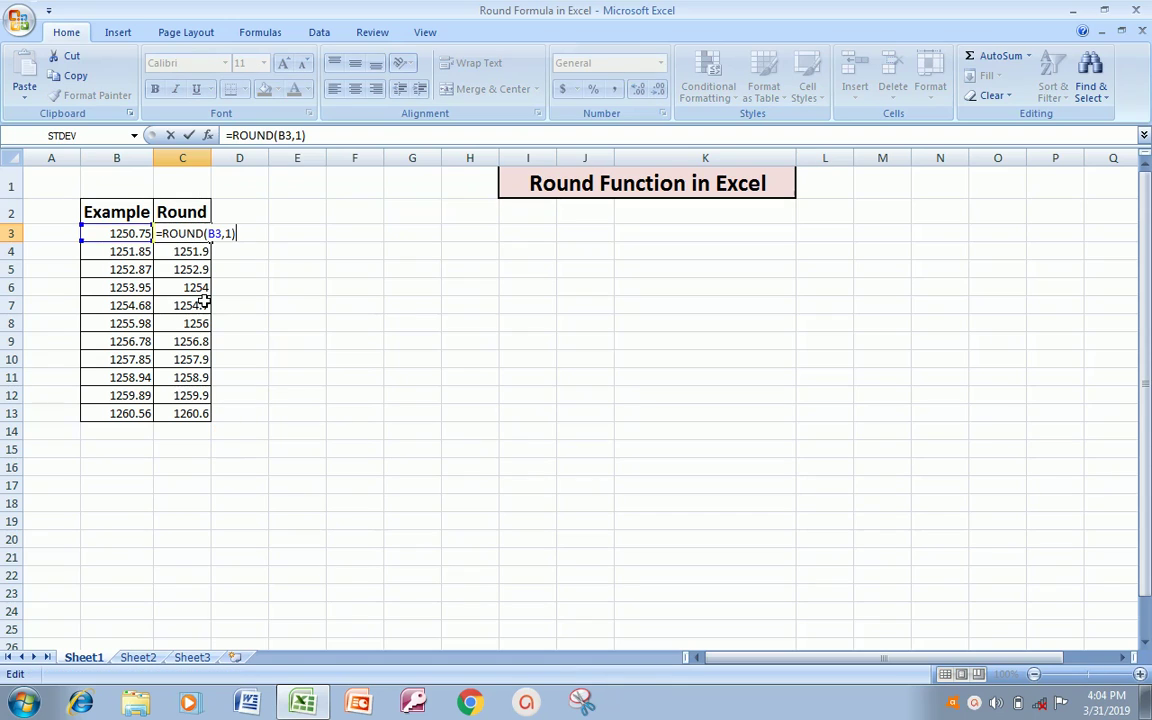
key("shift+Left")
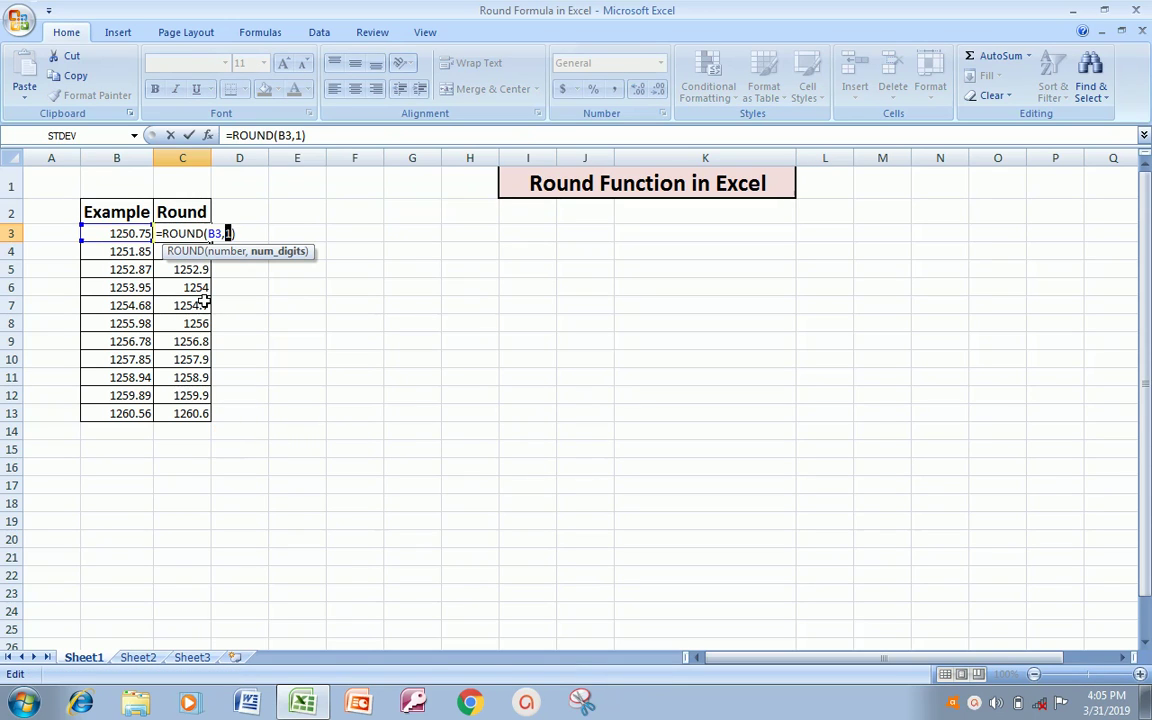
type("2")
key("Return")
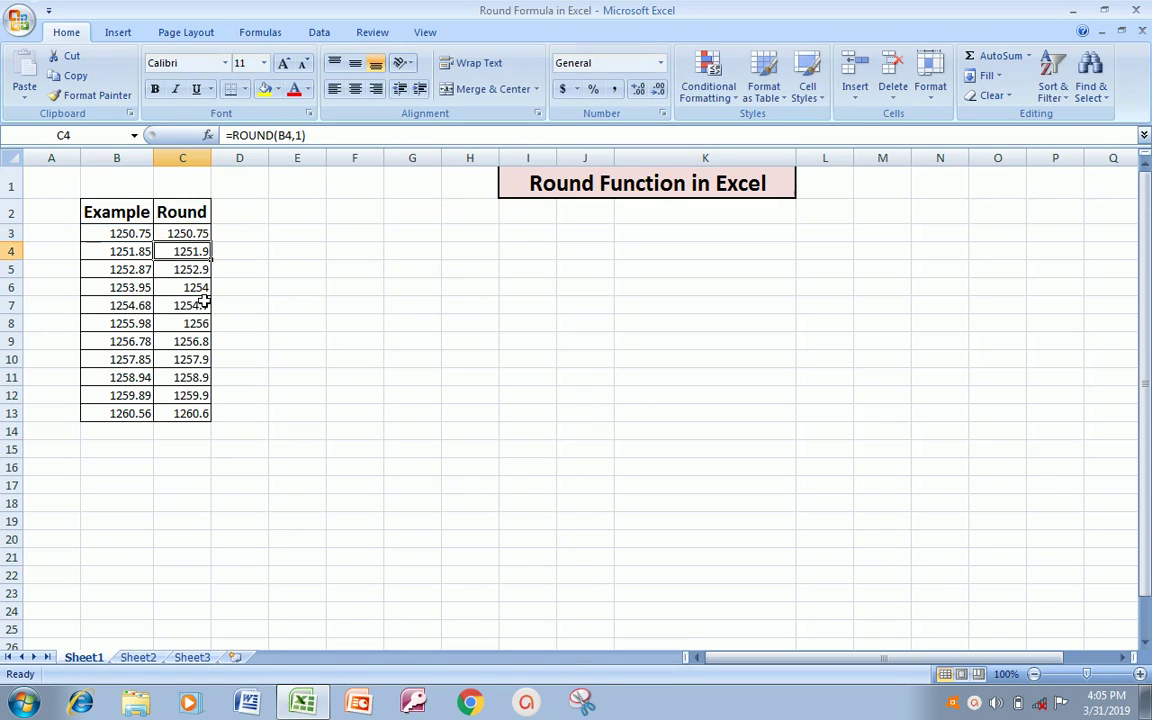
key("Up")
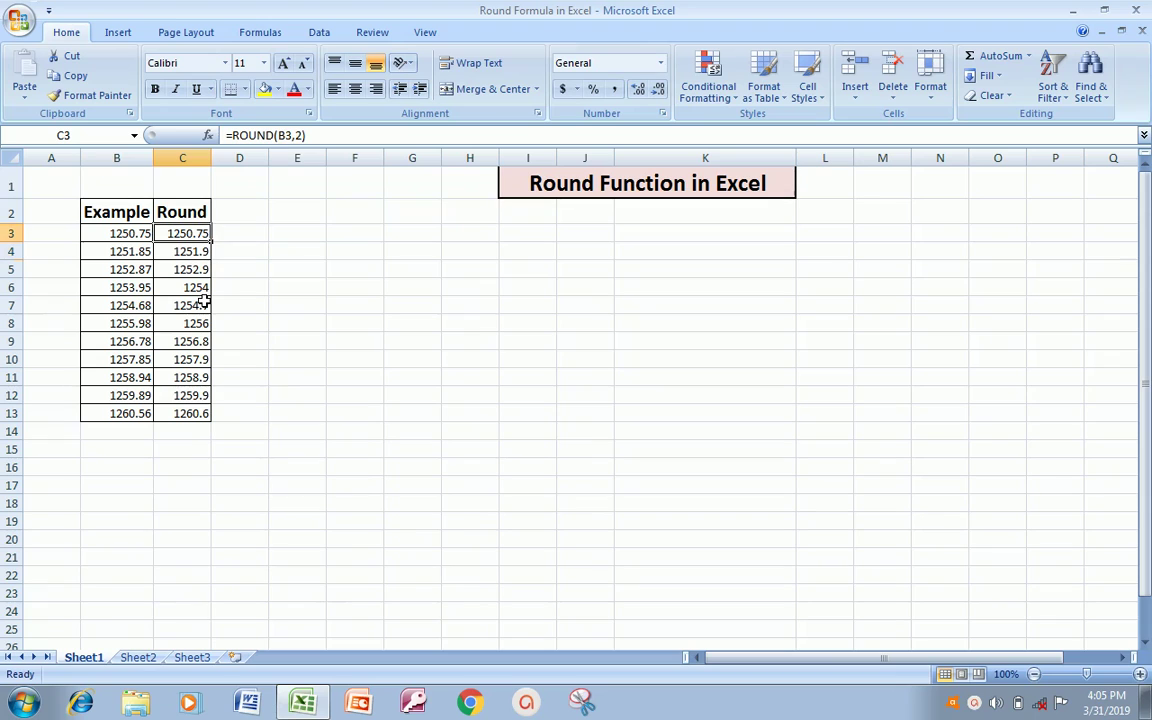
key("Left")
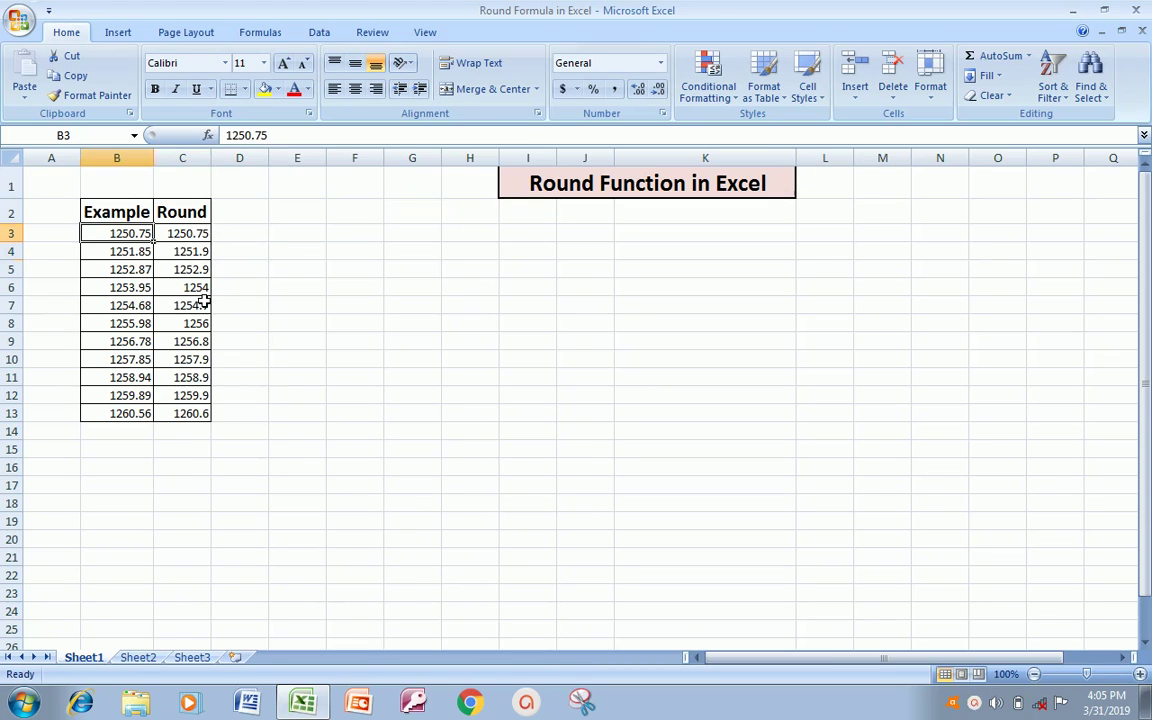
key("Right")
- Copy the two-decimal formula into C3:C13, matching each Example value through 1260.56
key("ctrl+c")
key("Left")
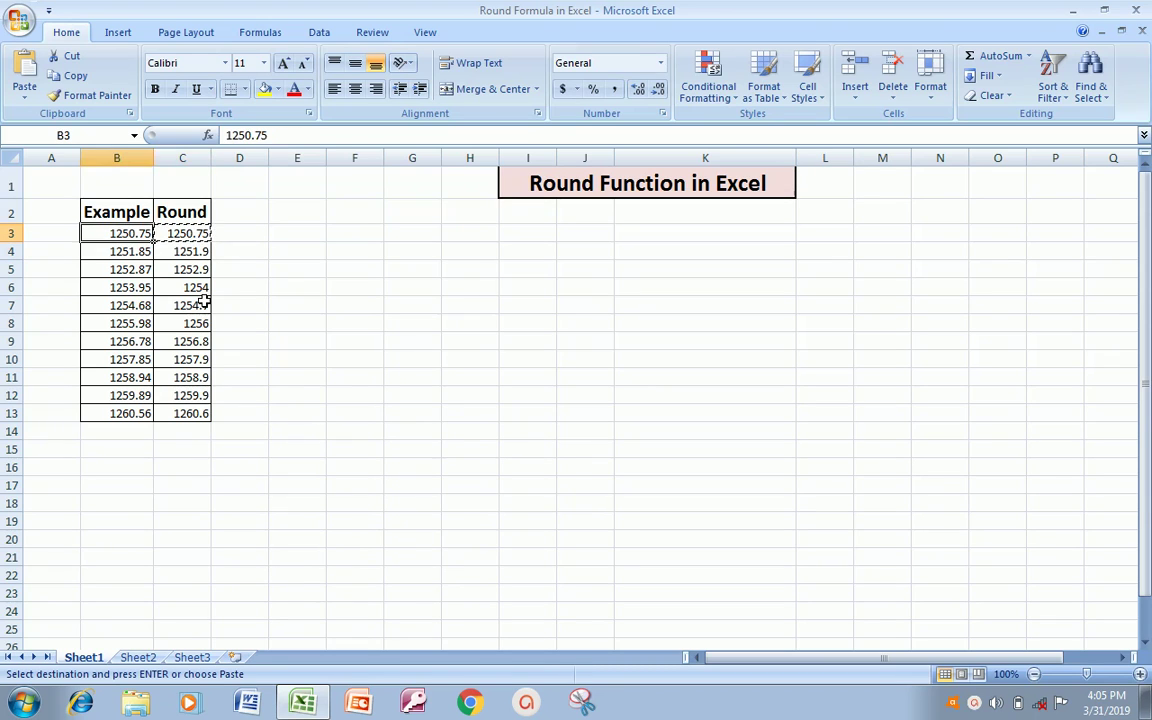
key("ctrl+Down")
key("Right")
key("ctrl+shift+Up")
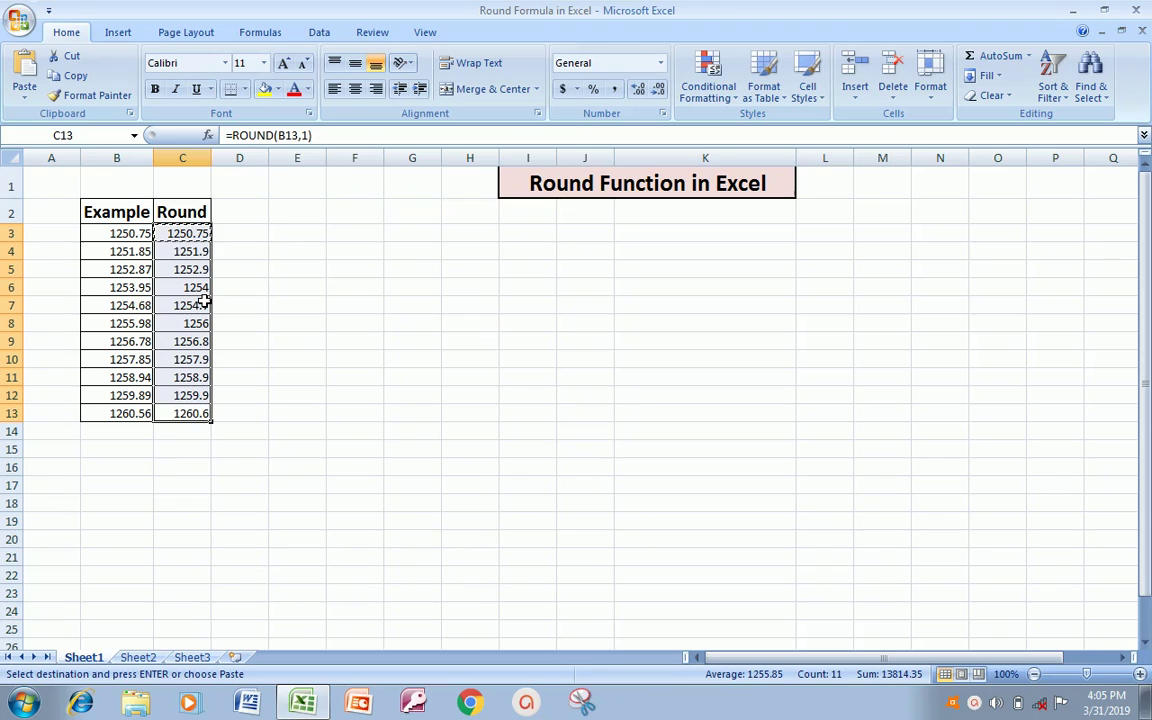
key("ctrl+v")
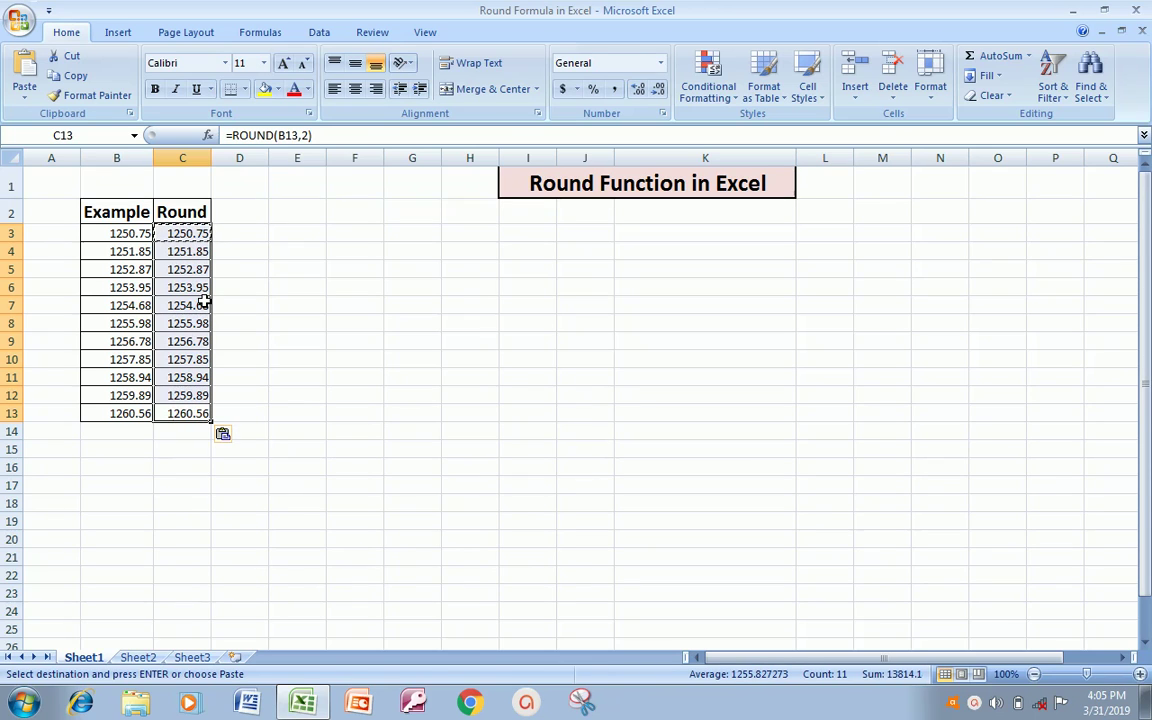
key("Escape")
key("Up")
key("Up")
key("Up")
key("Up")
key("Up")
key("Up")
key("Up")
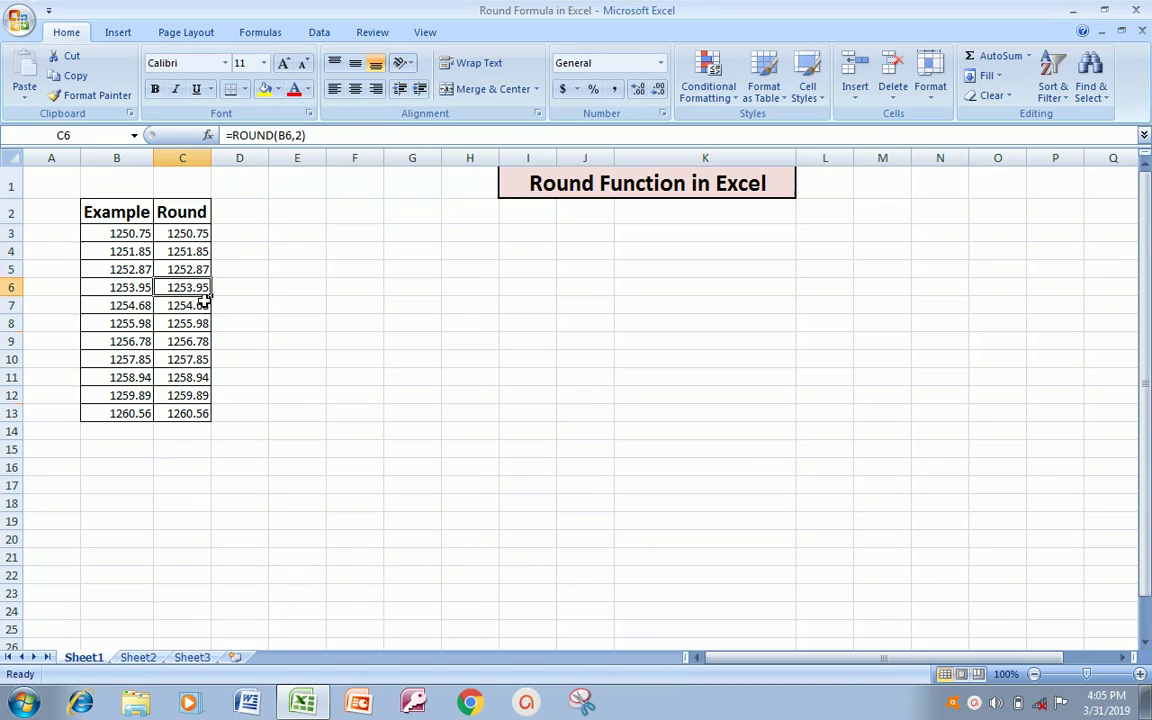
key("Up")
key("Up")
key("Up")
- Change C3's formula back to =ROUND(B3,0) for a whole-number result of 1251
key("F2")
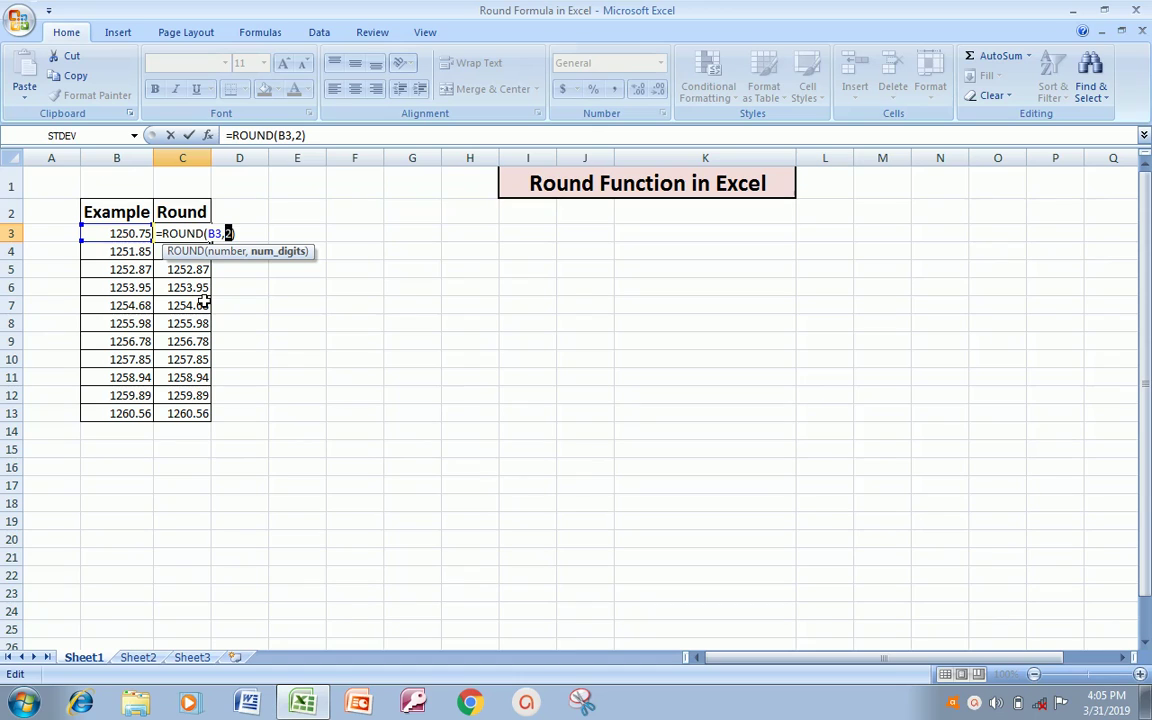
type("0")
key("Return")
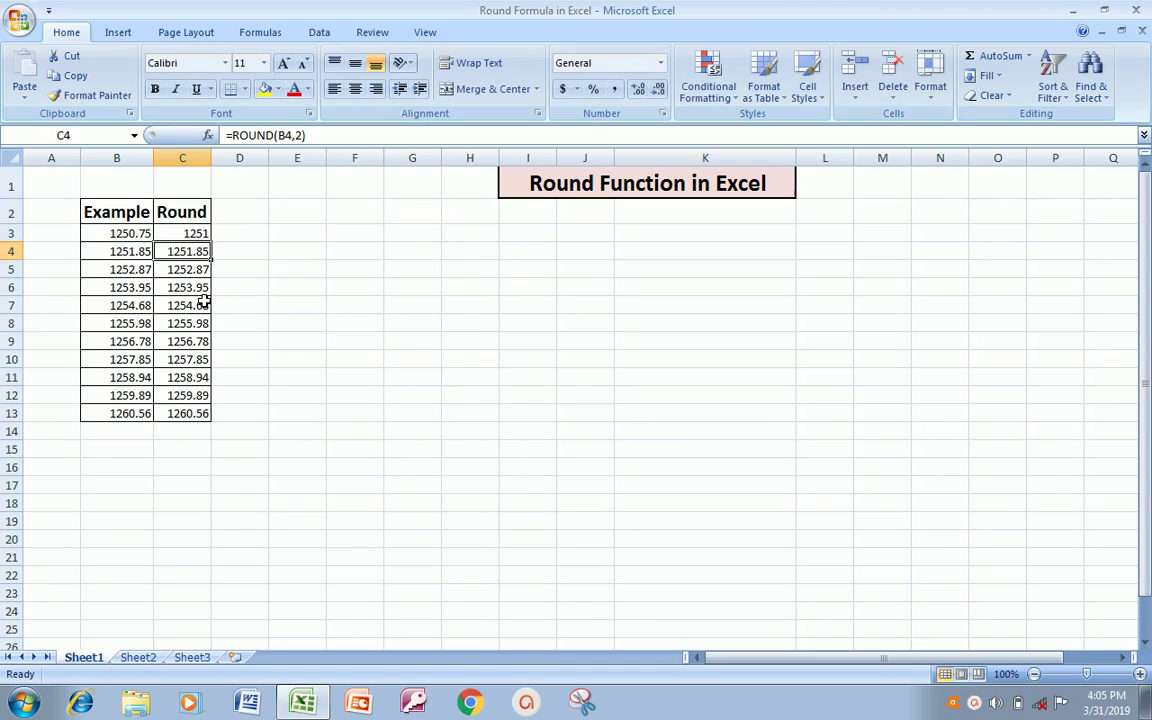
key("Up")
- Copy the whole-number formula into C3:C13, restoring results 1251 through 1261
key("ctrl+c")
key("Left")
key("ctrl+Down")
key("Right")
key("ctrl+shift+Up")
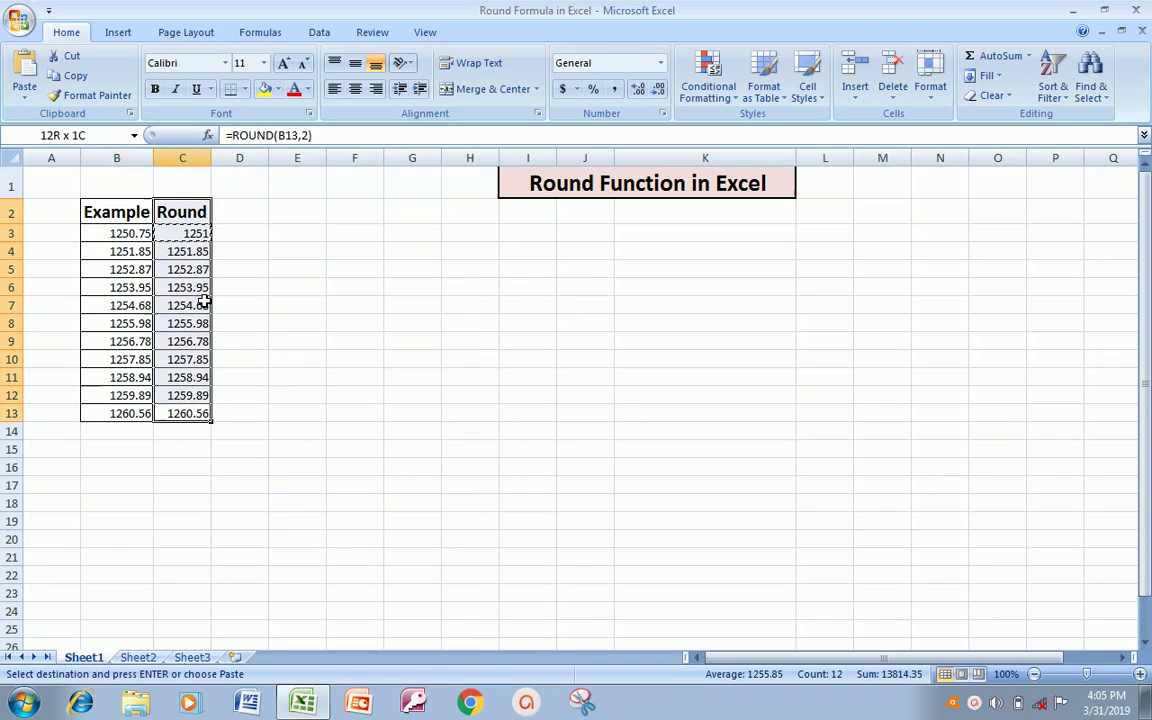
key("shift+Down")
key("ctrl+v")
key("Escape")
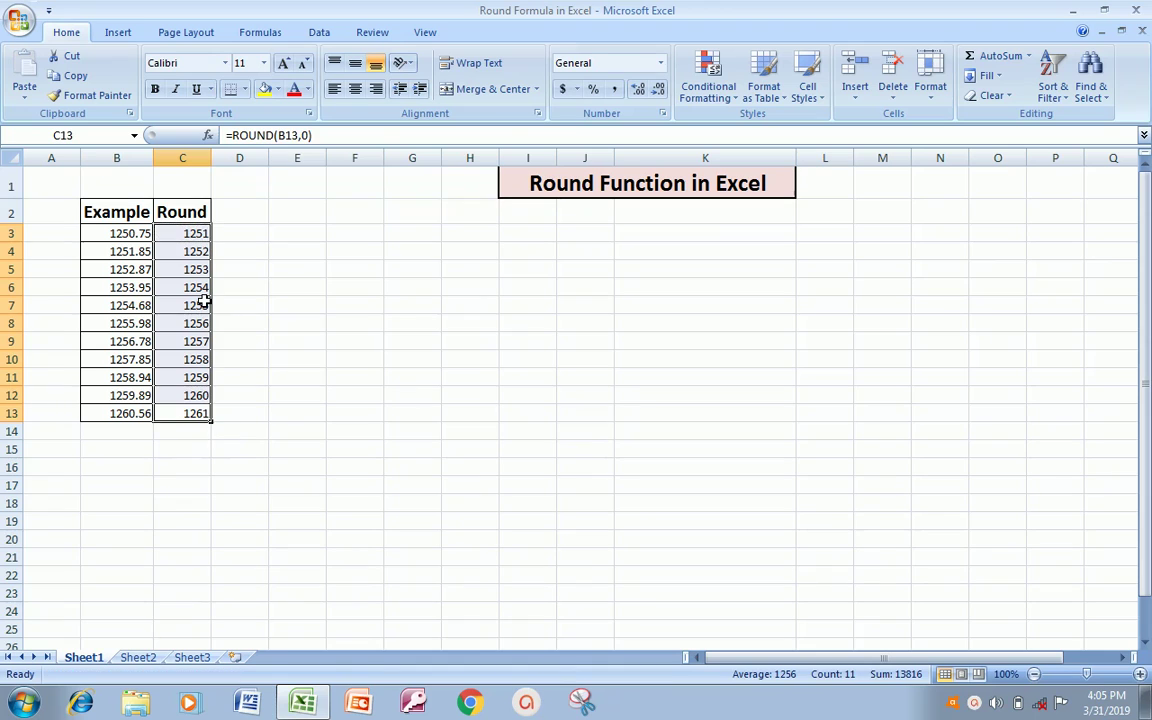
key("Up")
key("Up")
key("Up")
key("Up")
key("Up")
key("Up")
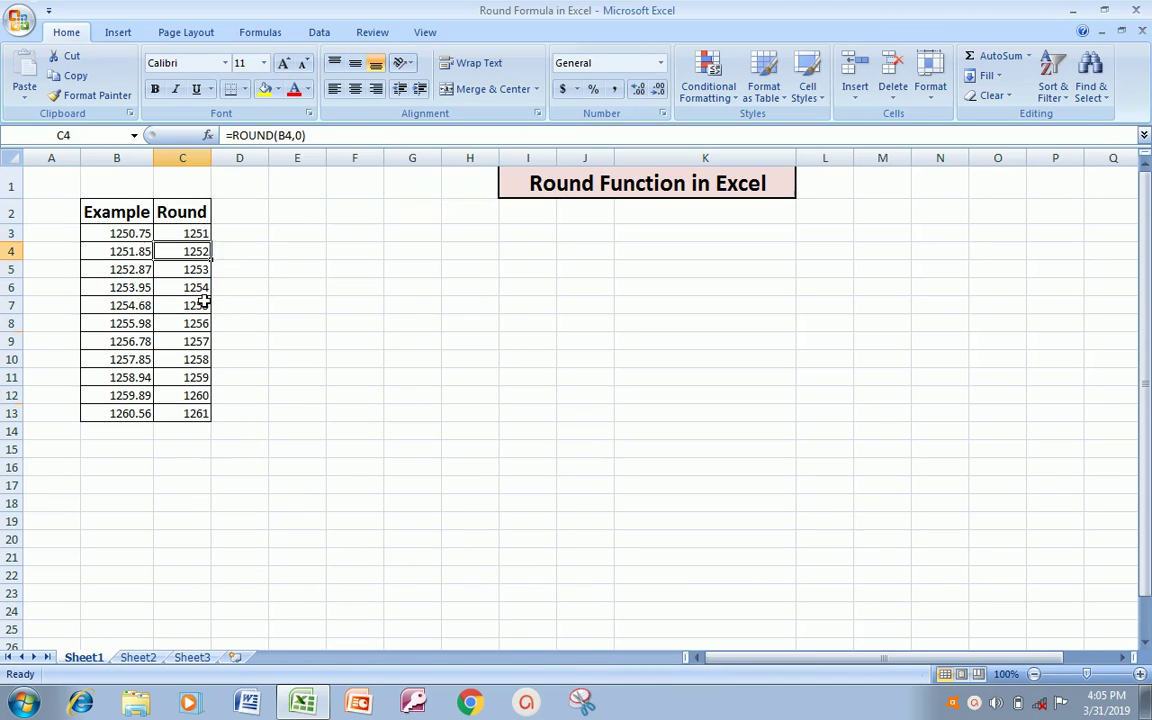
key("Up")
key("Up")
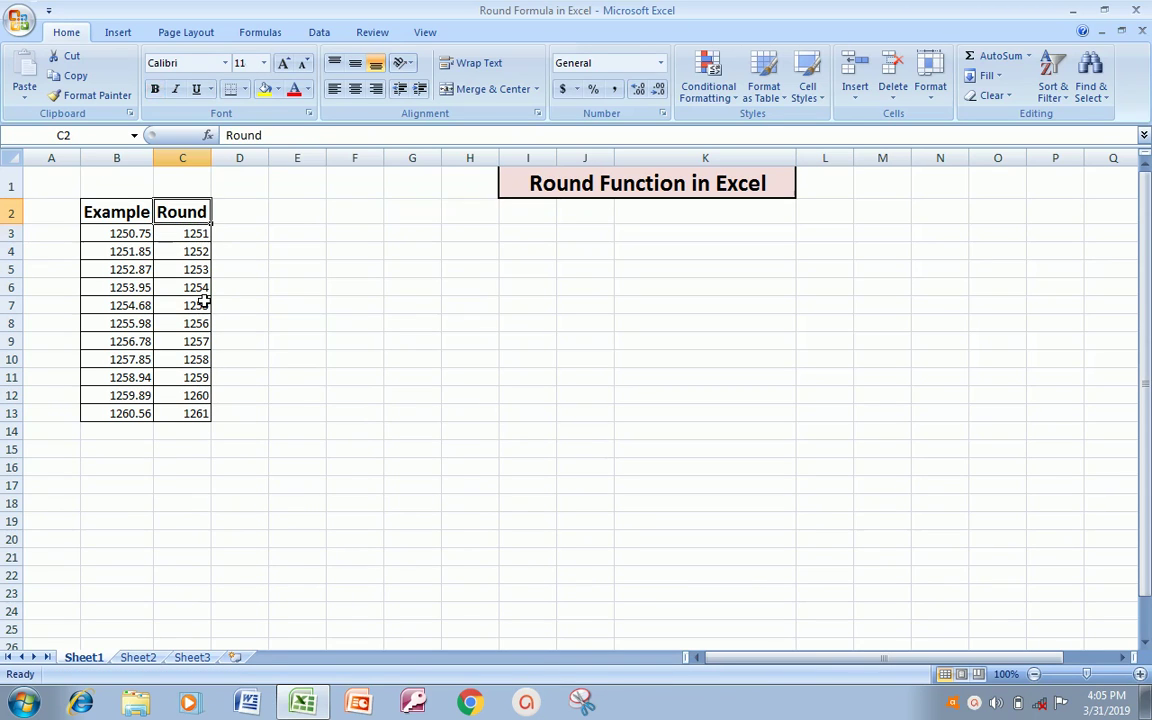
key("Down")
key("Up")
key("Down")
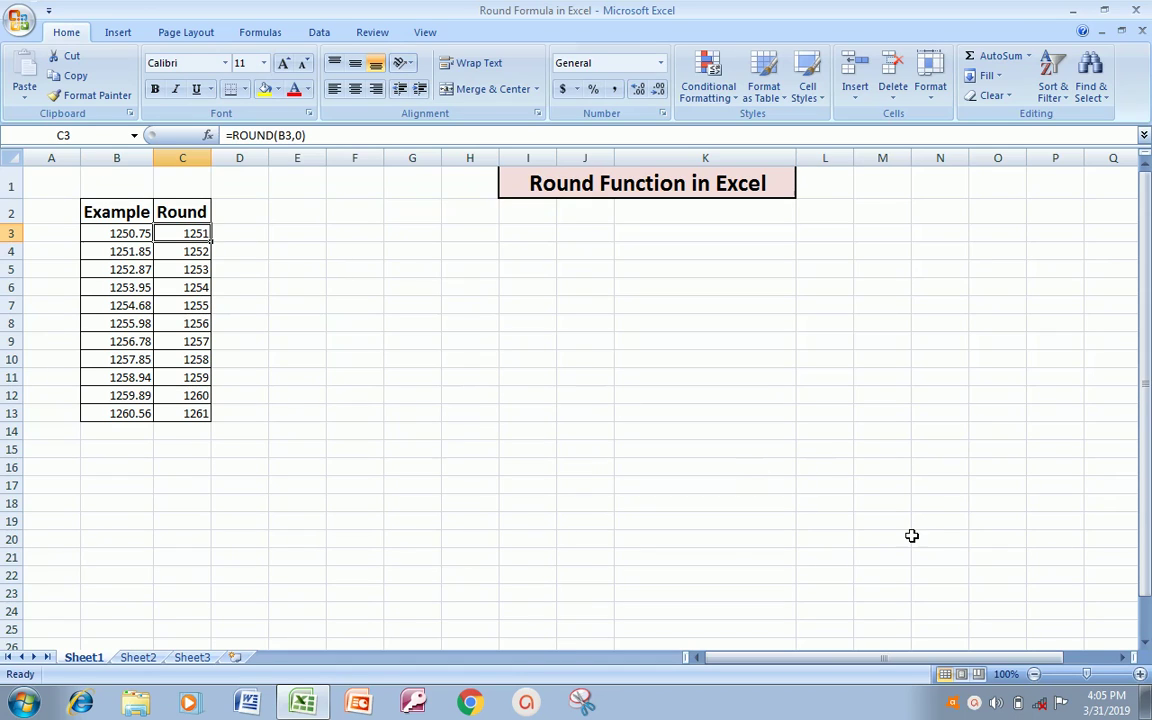
left_click(975, 705)
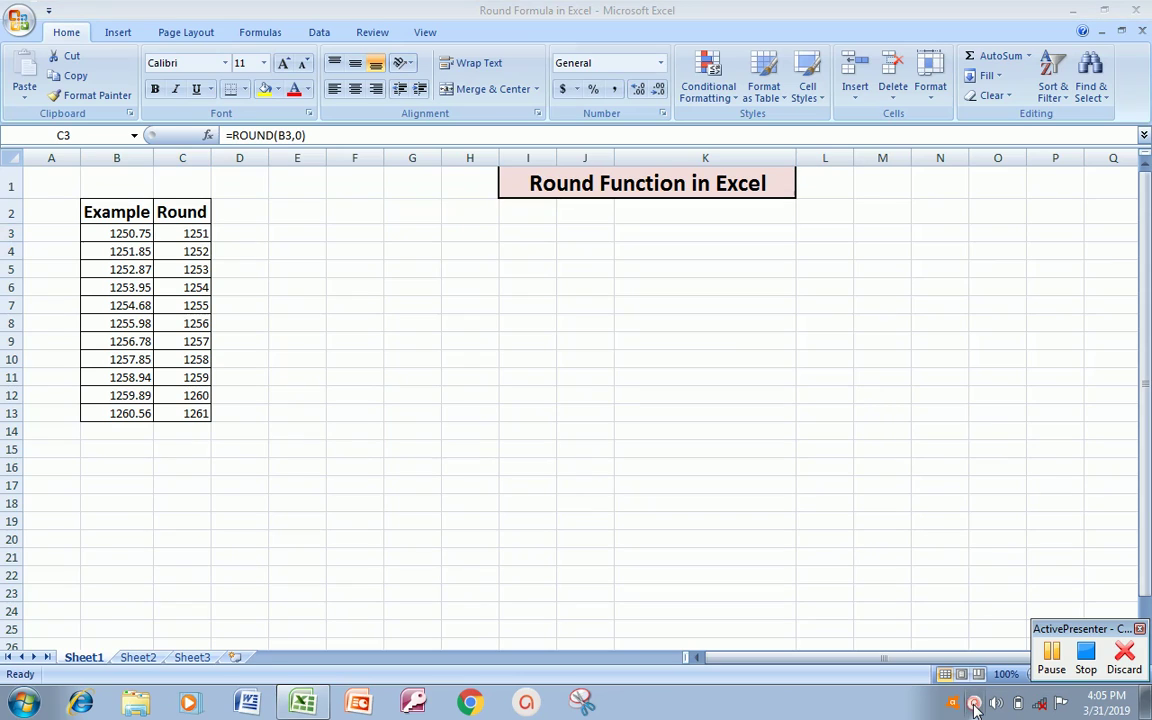